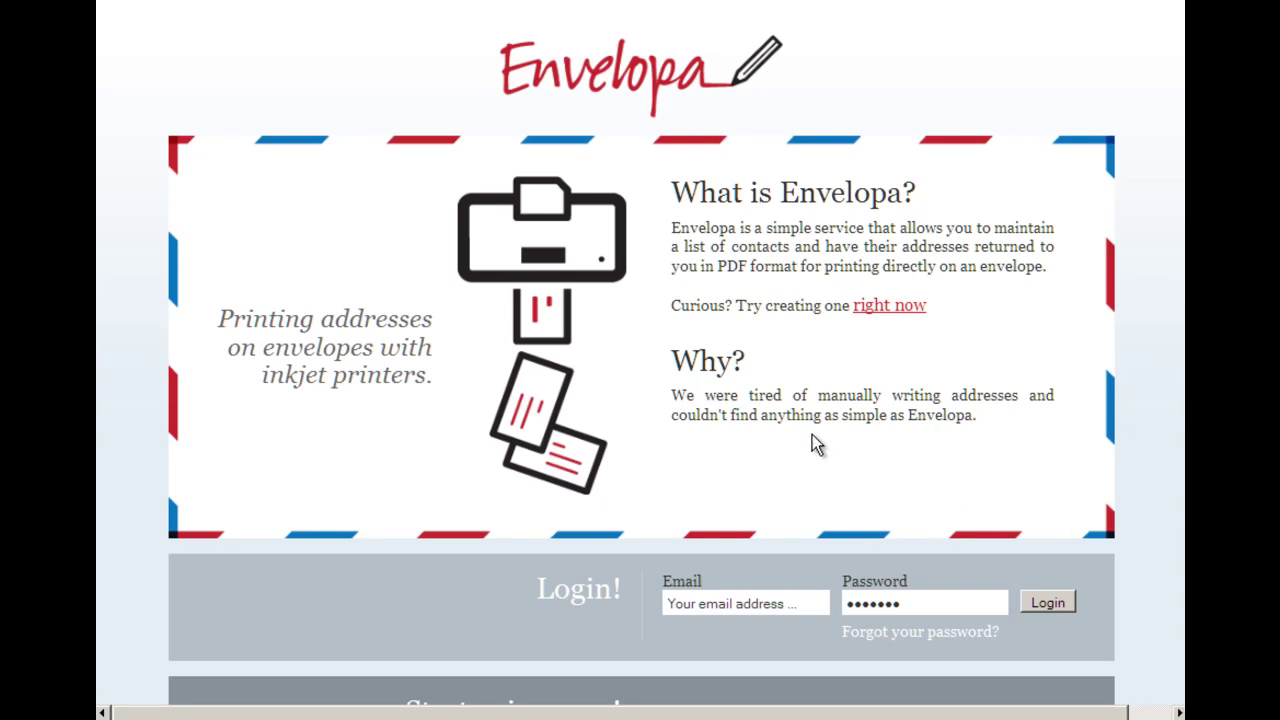
Step: Scroll the home page down to the Login band and the sample envelope
{"action": "scroll", "coordinate": [787, 406], "scroll_direction": "down", "scroll_amount": 3}
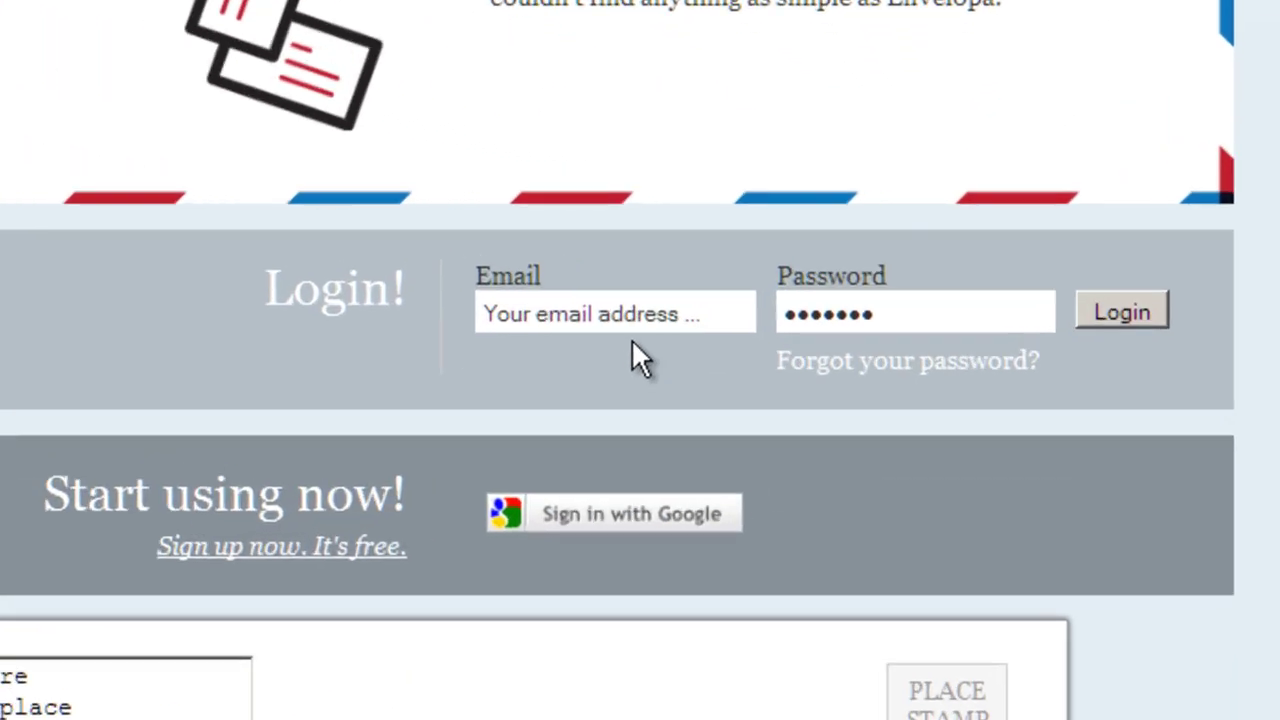
Step: Log in with the suggested demo account e-mail and the account password
{"action": "left_click", "coordinate": [759, 268]}
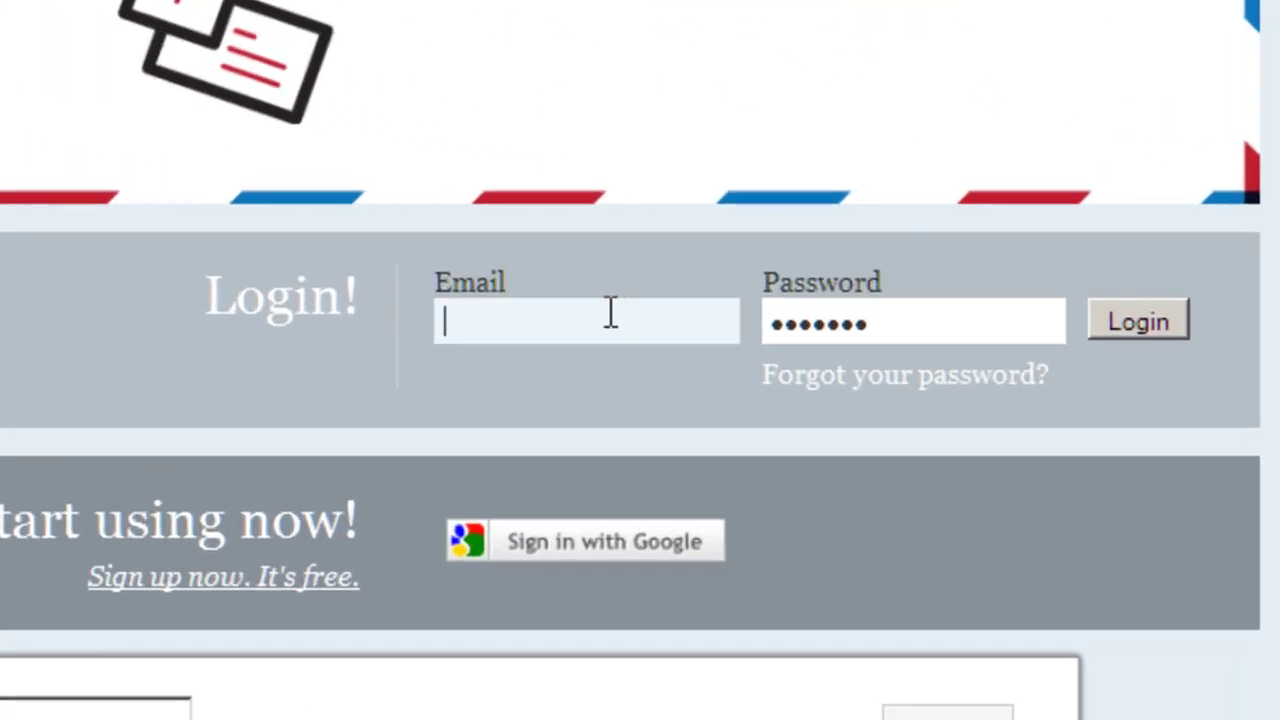
{"action": "type", "text": "de"}
{"action": "key", "text": "Down"}
{"action": "key", "text": "Return"}
{"action": "key", "text": "Tab"}
{"action": "type", "text": "demo123"}
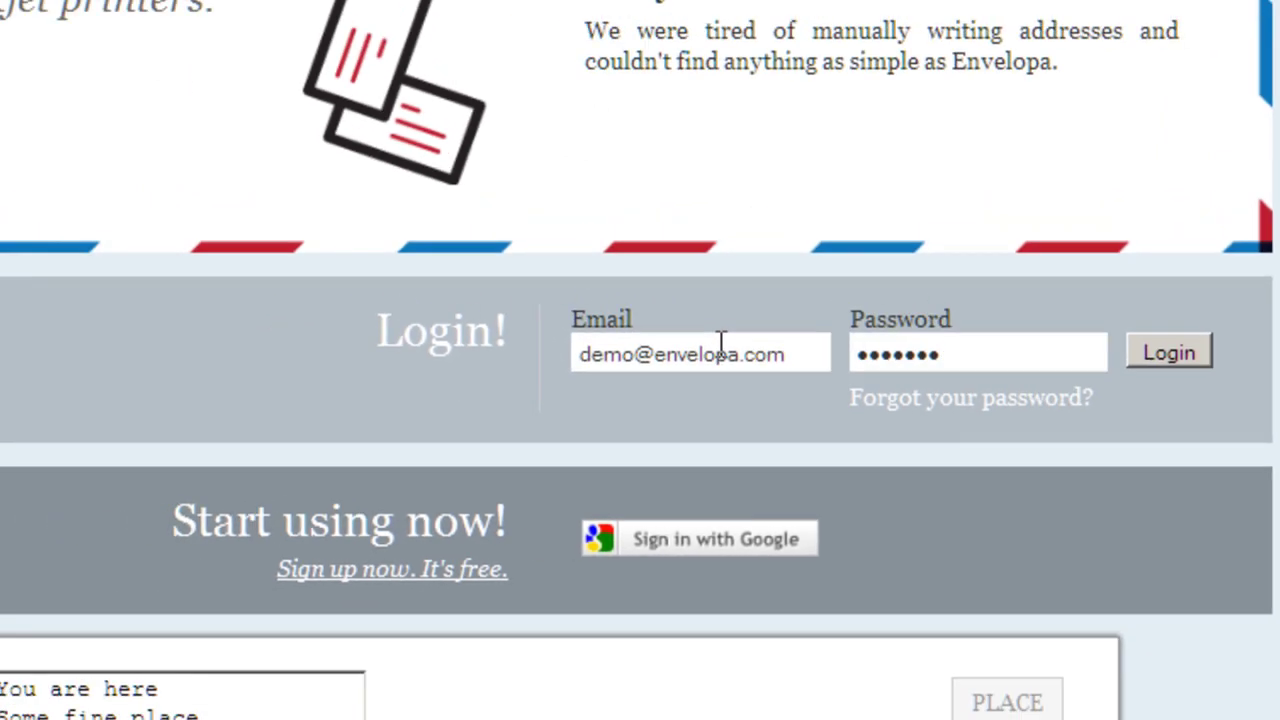
{"action": "key", "text": "Return"}
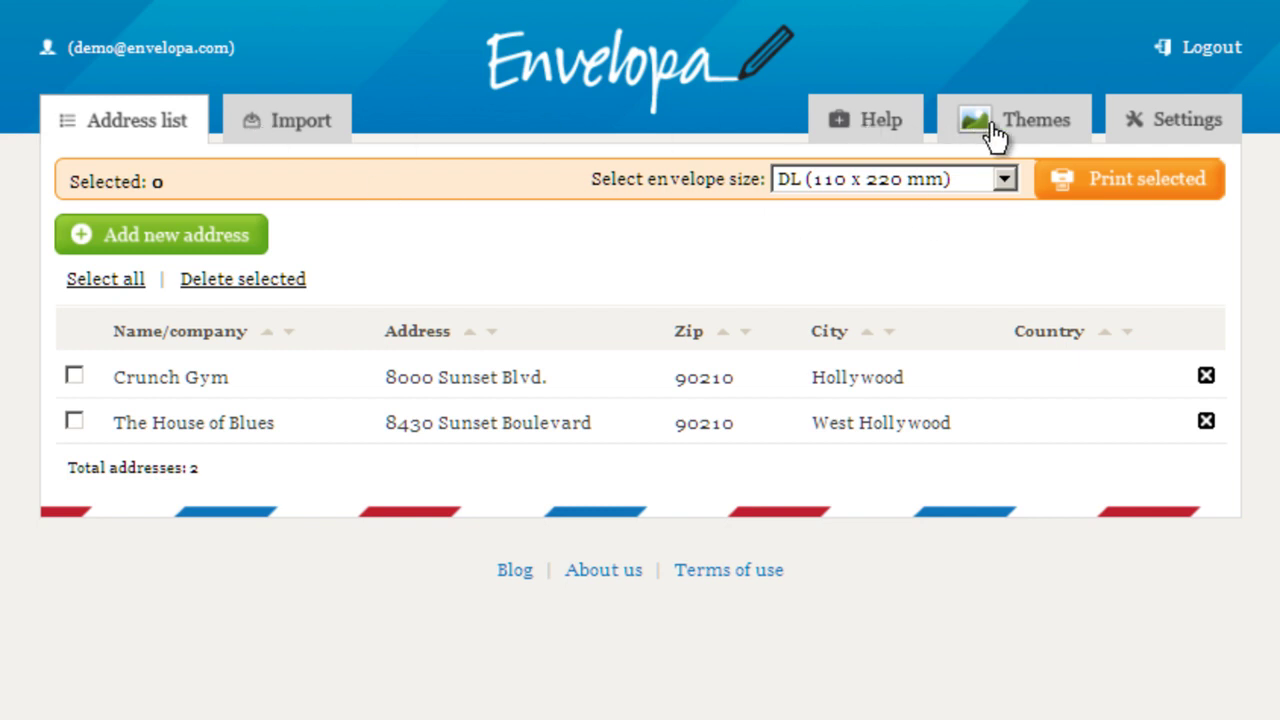
Step: In Settings, add custom envelope size 'My Funky Size', 110 mm wide by 230 mm long
{"action": "left_click", "coordinate": [1183, 124]}
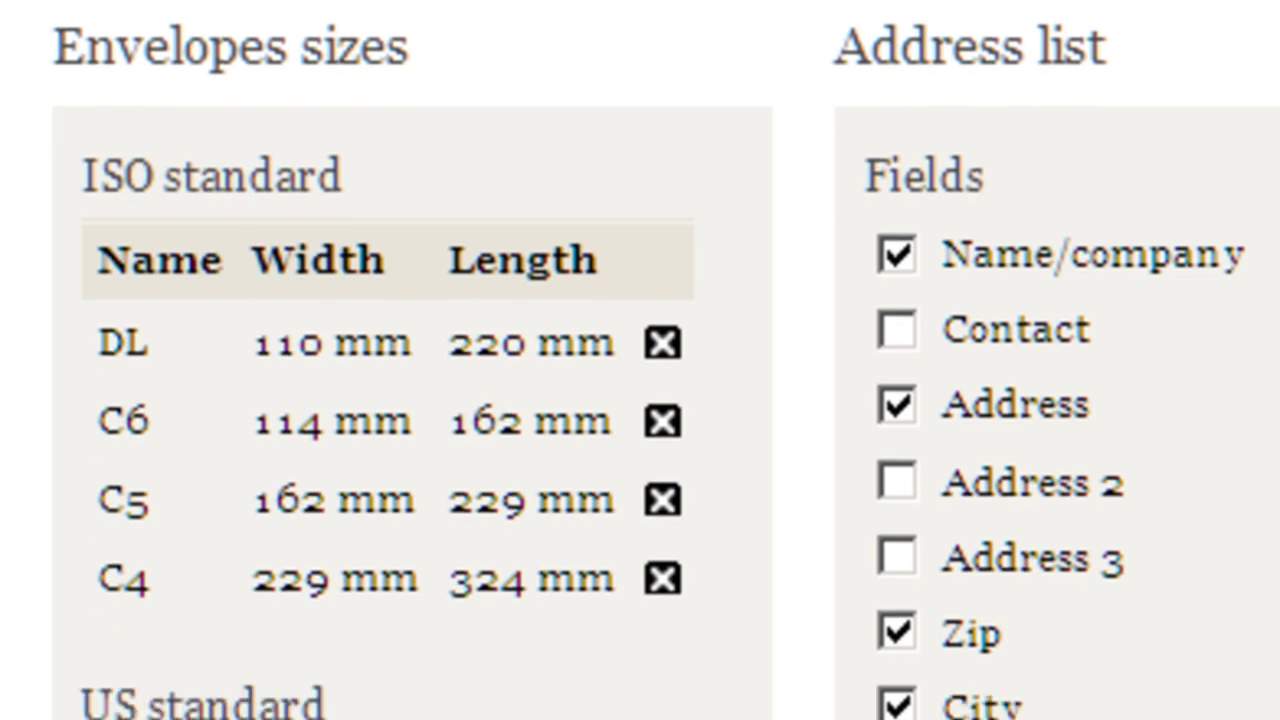
{"action": "left_click", "coordinate": [391, 634]}
{"action": "type", "text": "My "}
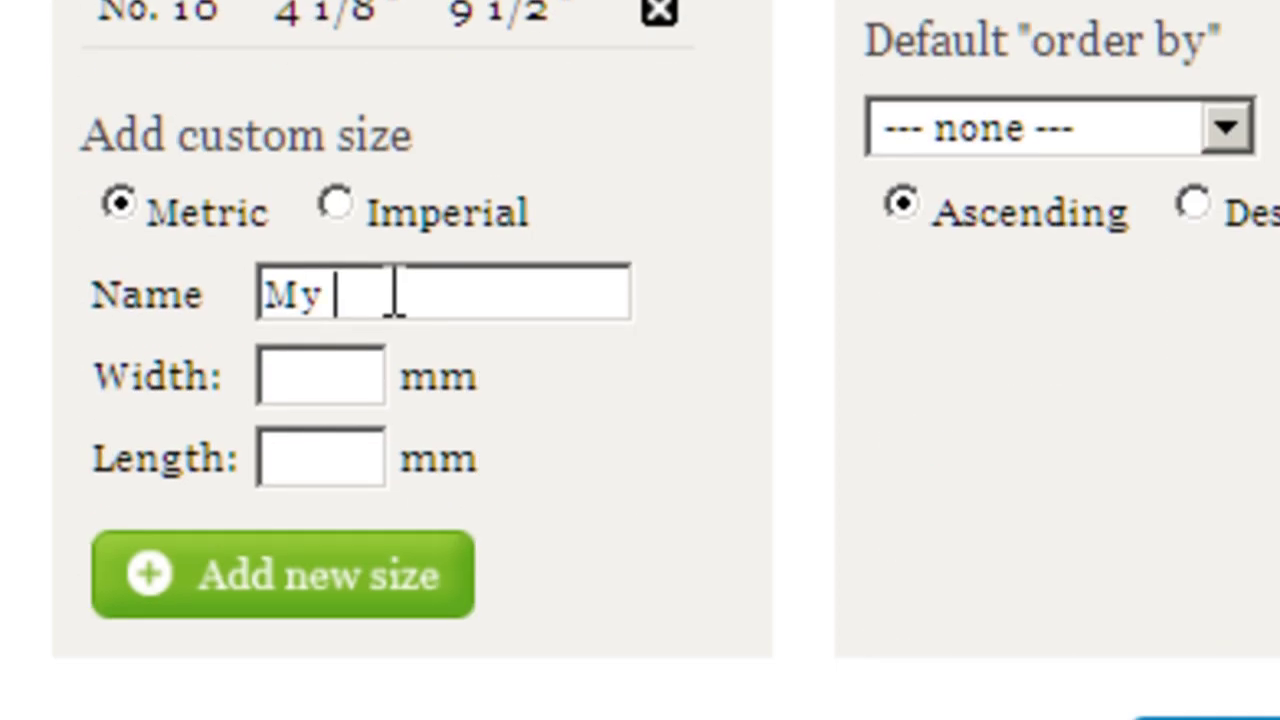
{"action": "type", "text": "Funky Size"}
{"action": "key", "text": "Tab"}
{"action": "type", "text": "110"}
{"action": "key", "text": "Tab"}
{"action": "type", "text": "230"}
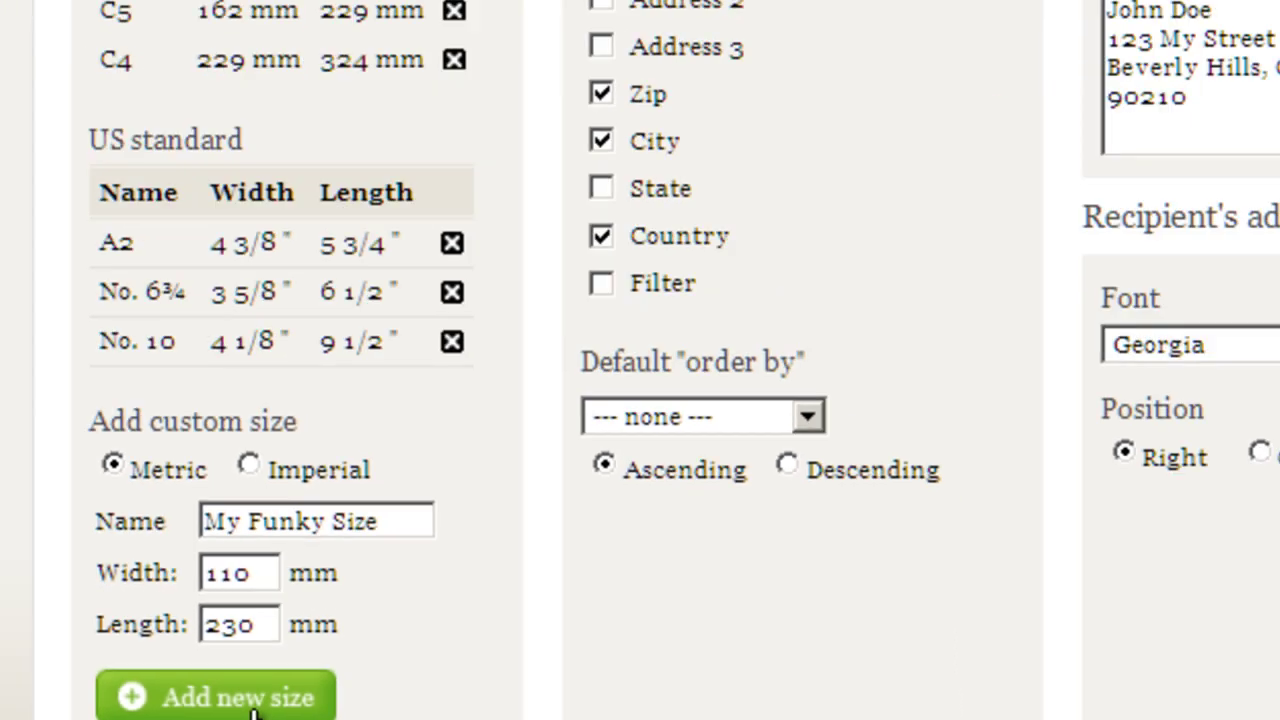
{"action": "left_click", "coordinate": [252, 700]}
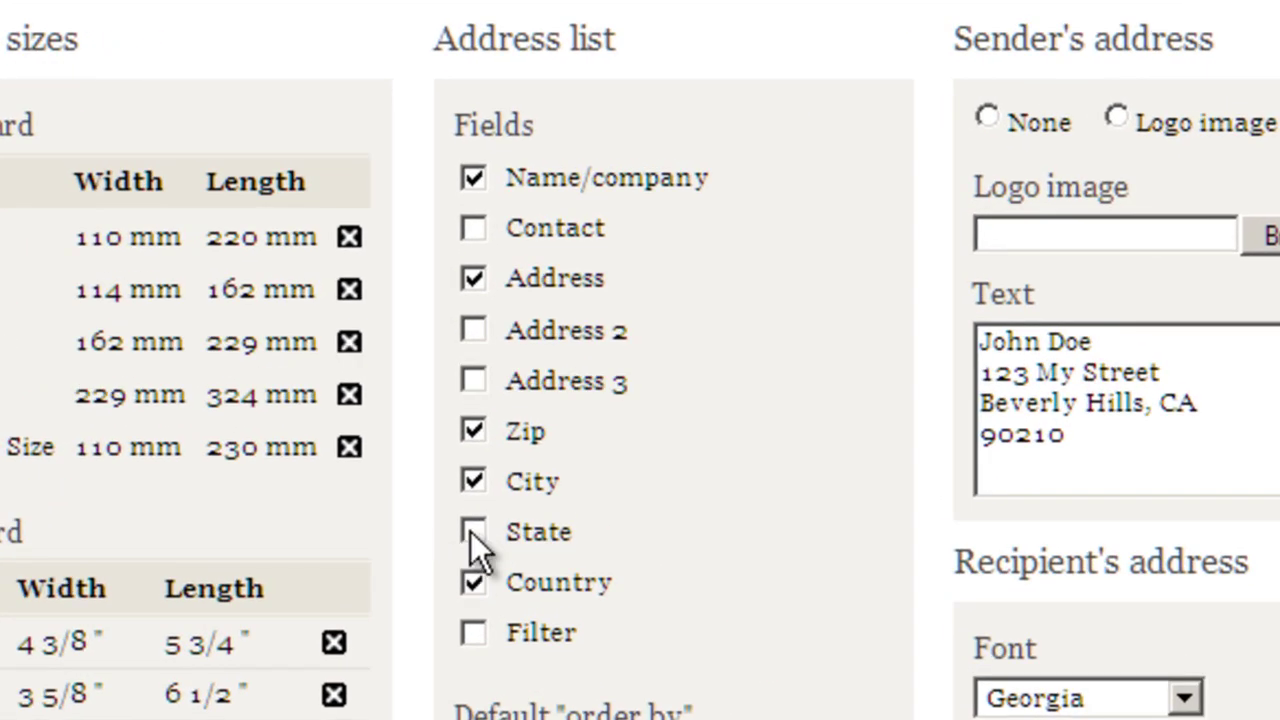
Step: Swap Country for State in the list fields, choose Comic recipient font, and save settings
{"action": "left_click", "coordinate": [472, 532]}
{"action": "left_click", "coordinate": [474, 584]}
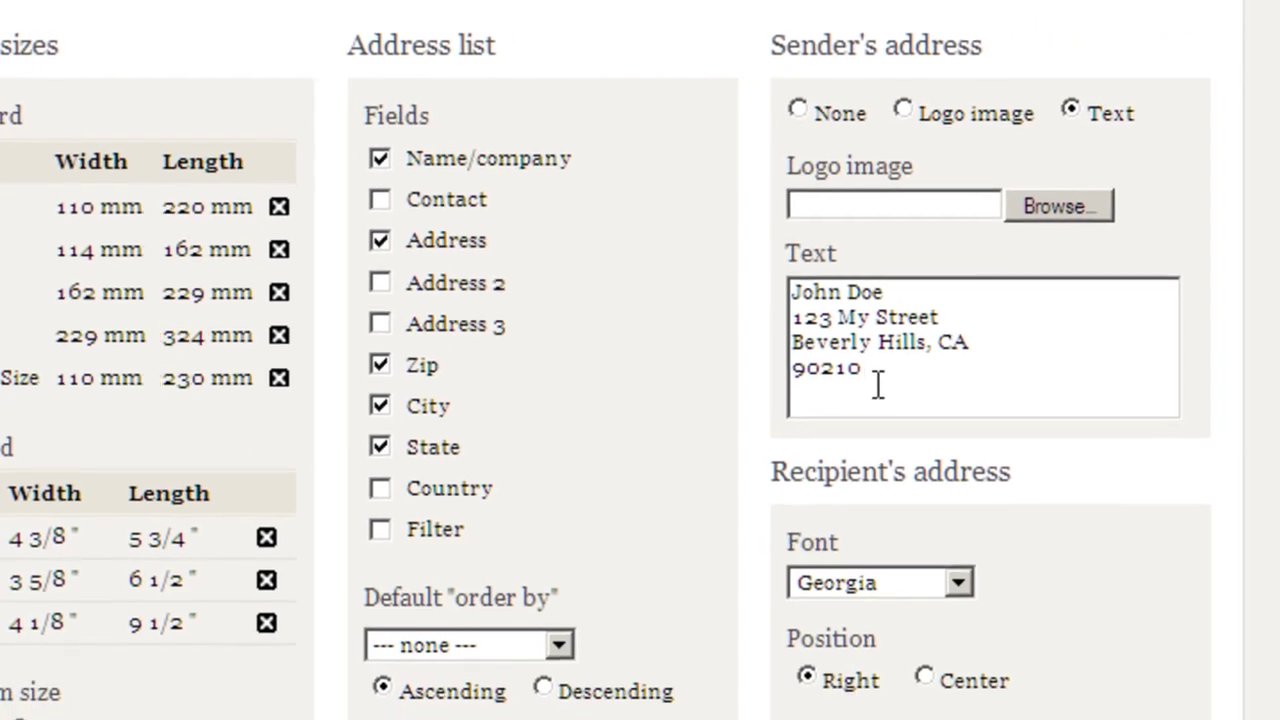
{"action": "left_click", "coordinate": [1090, 456]}
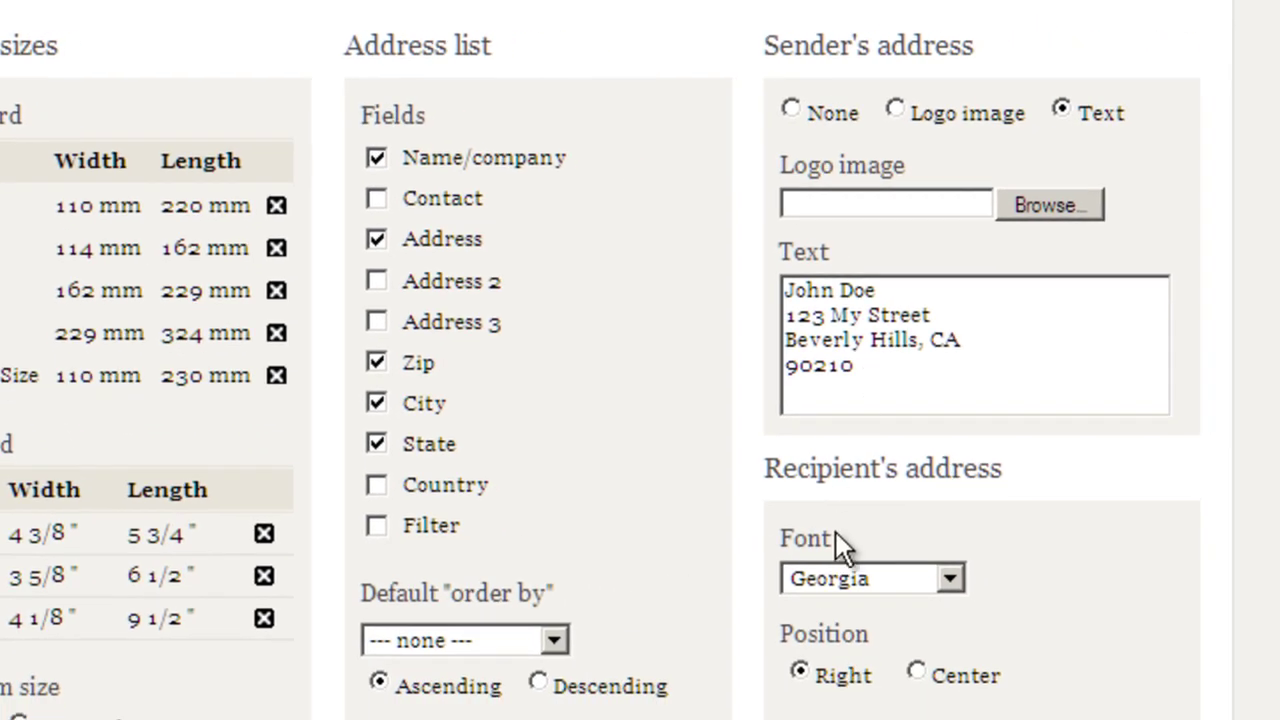
{"action": "left_click", "coordinate": [836, 580]}
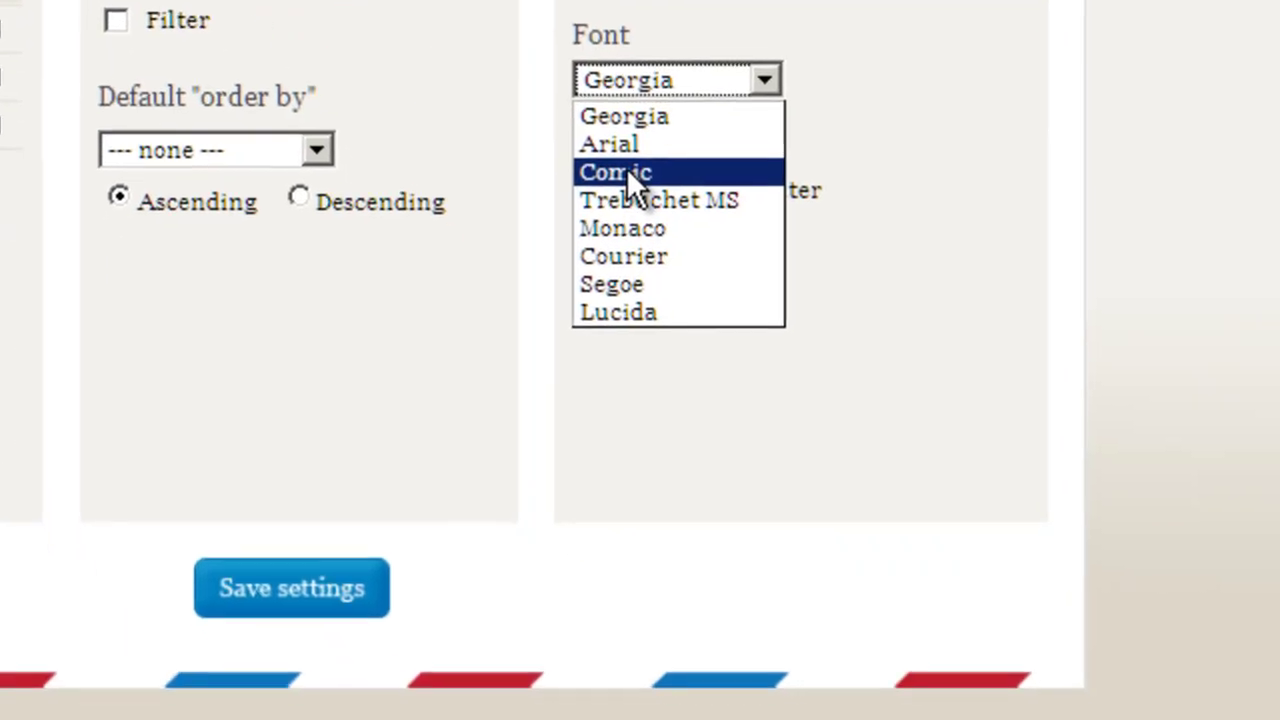
{"action": "left_click", "coordinate": [626, 170]}
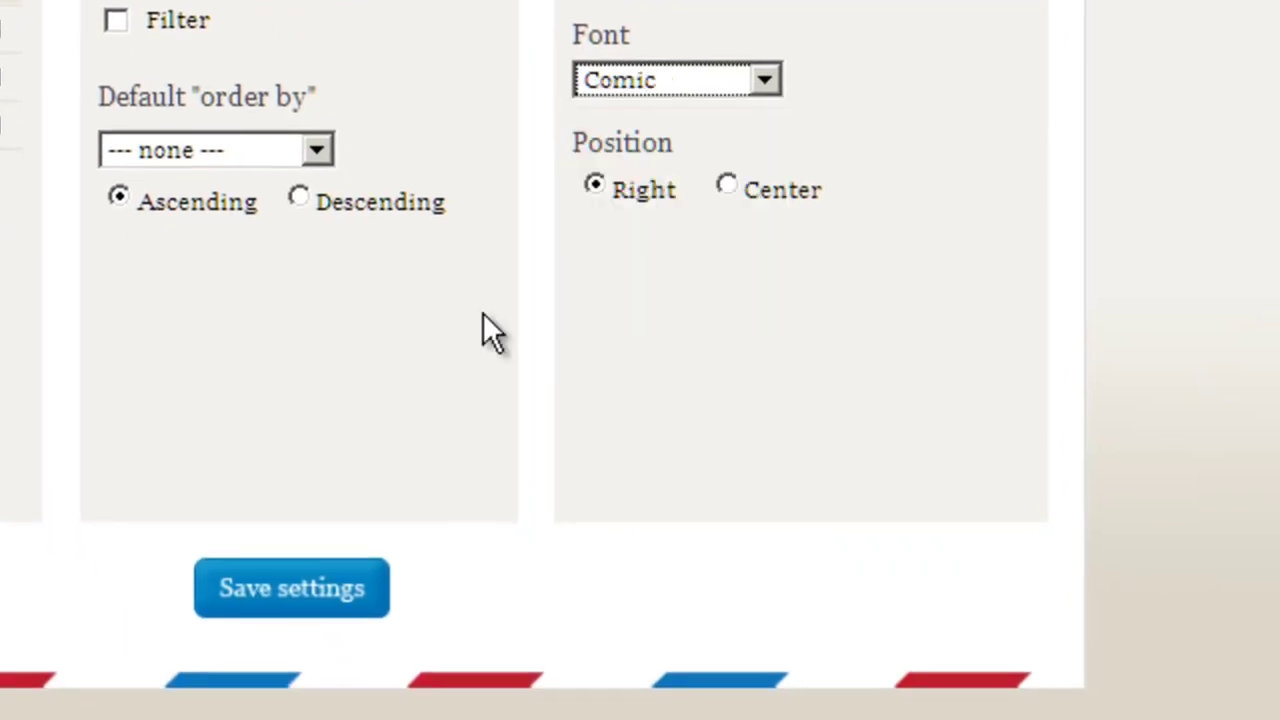
{"action": "left_click", "coordinate": [311, 603]}
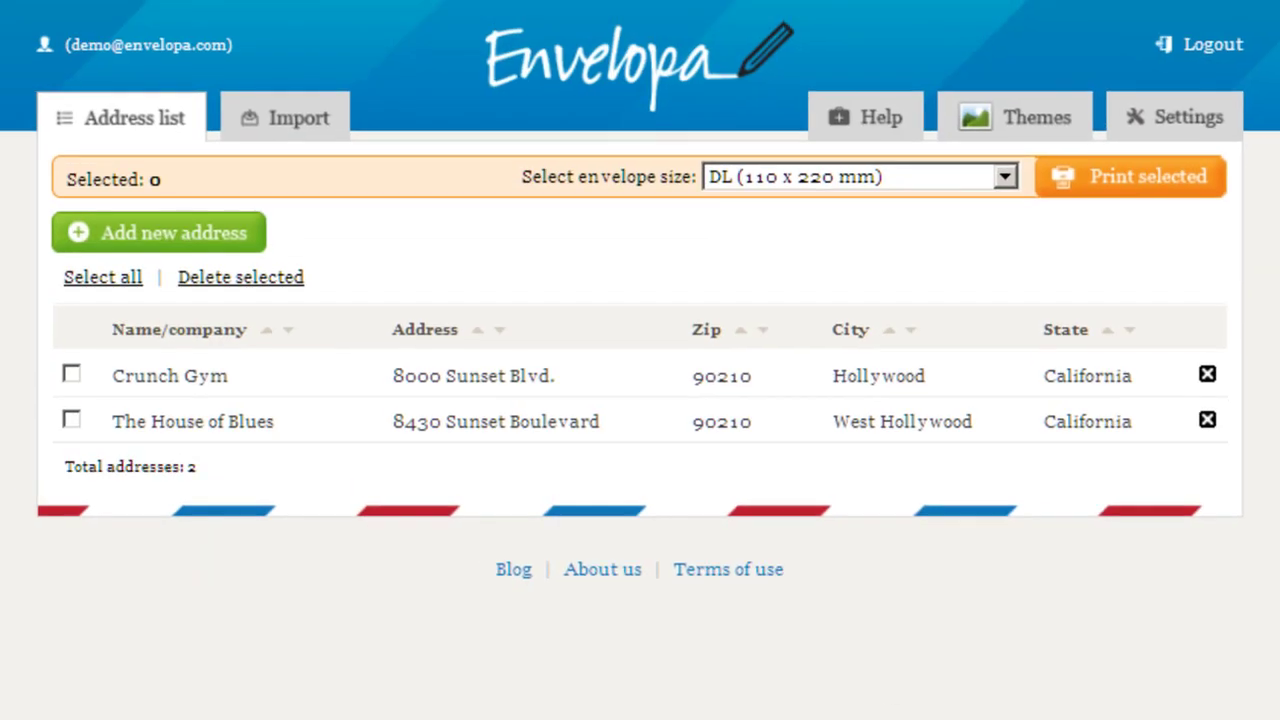
Step: Paste the Hotel Beverly Hills and The Laugh Factory rows into Import and preview them
{"action": "left_click", "coordinate": [278, 128]}
{"action": "left_click", "coordinate": [368, 300]}
{"action": "right_click", "coordinate": [368, 300]}
{"action": "left_click", "coordinate": [408, 411]}
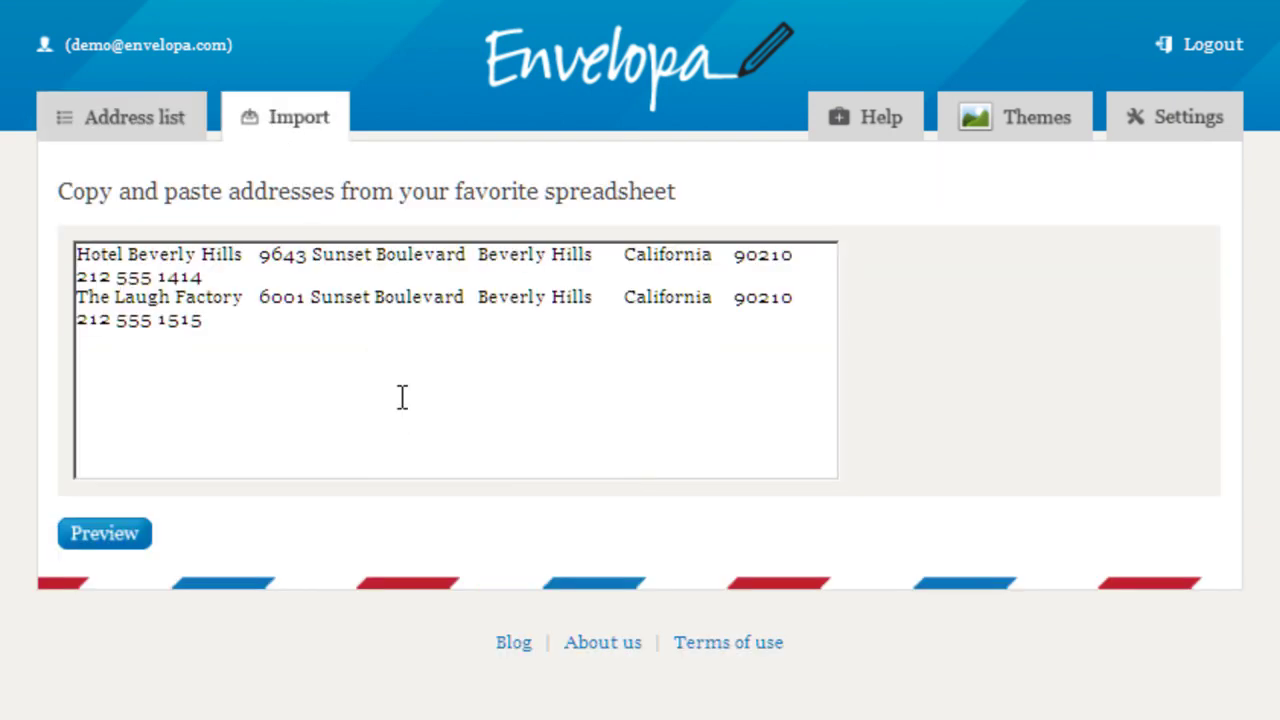
{"action": "key", "text": "BackSpace"}
{"action": "left_click", "coordinate": [102, 540]}
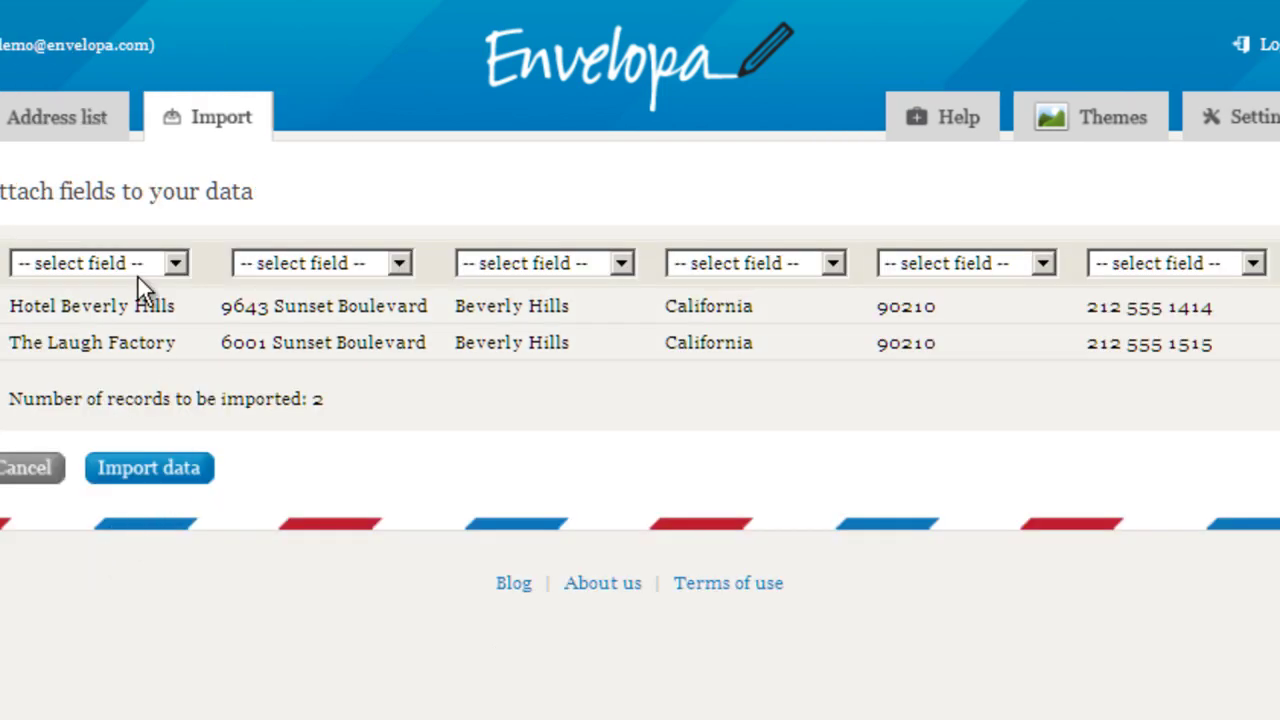
Step: Assign the first three columns to Name/company, Address and City
{"action": "left_click", "coordinate": [134, 265]}
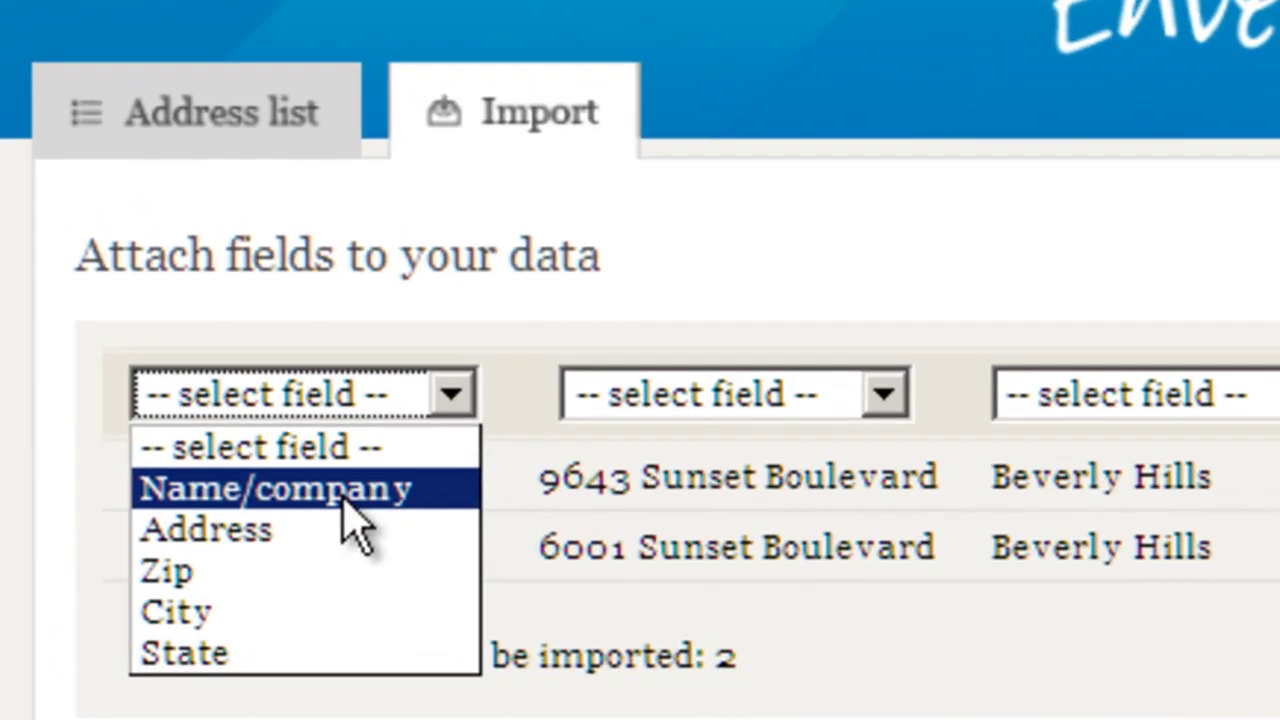
{"action": "left_click", "coordinate": [345, 505]}
{"action": "left_click", "coordinate": [760, 392]}
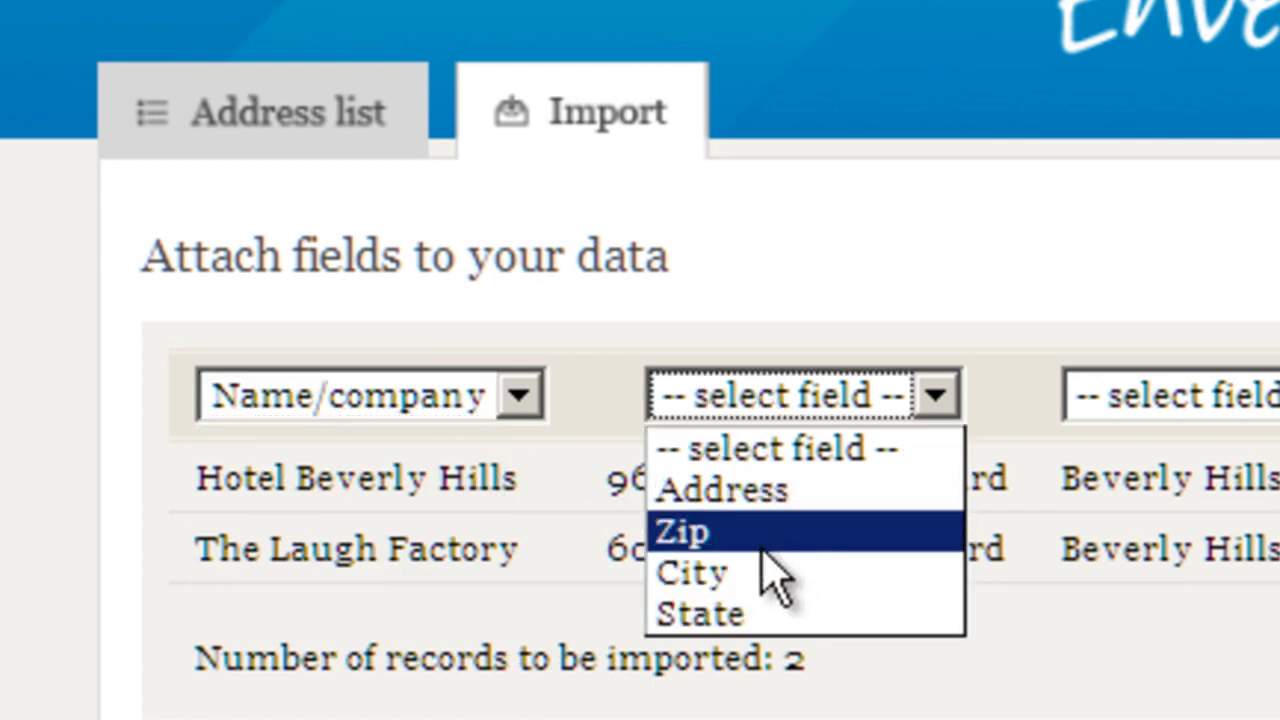
{"action": "left_click", "coordinate": [757, 492]}
{"action": "left_click", "coordinate": [1160, 400]}
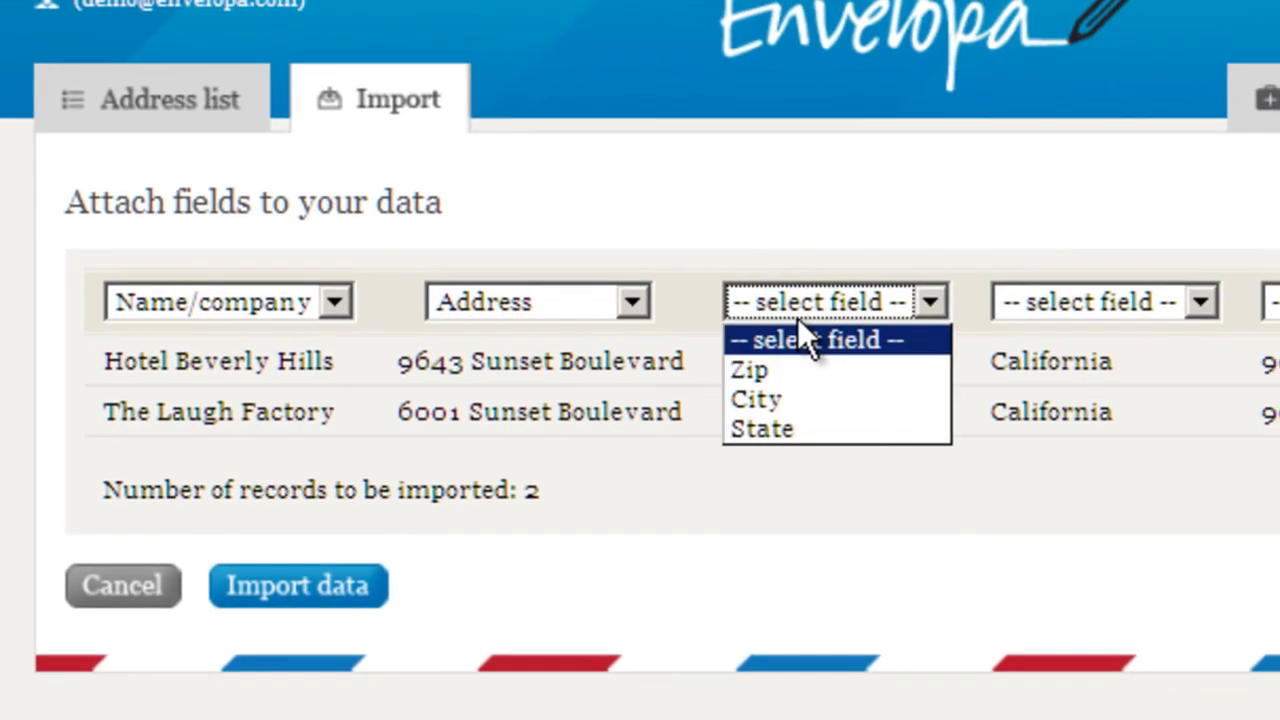
{"action": "left_click", "coordinate": [795, 399]}
Step: Assign State and Zip, leave the phone column unassigned, import both addresses, then go to Themes
{"action": "left_click", "coordinate": [1045, 303]}
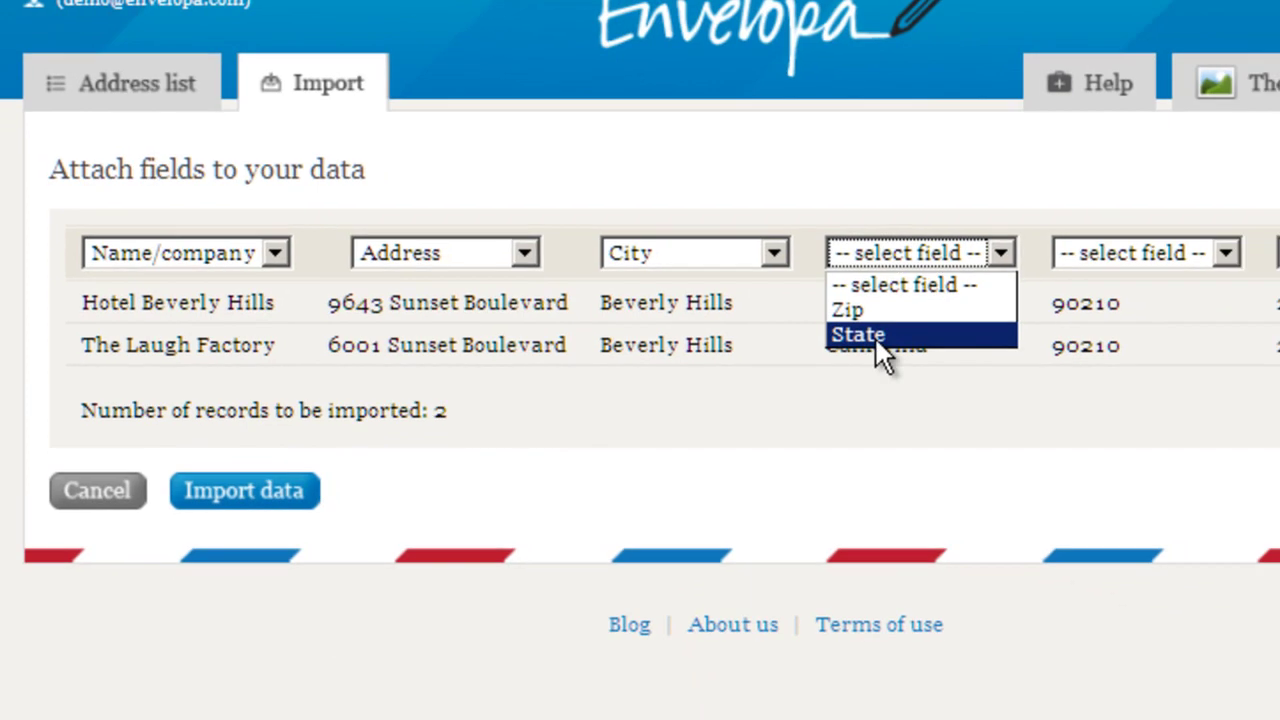
{"action": "left_click", "coordinate": [874, 336]}
{"action": "left_click", "coordinate": [1161, 251]}
{"action": "left_click", "coordinate": [1117, 314]}
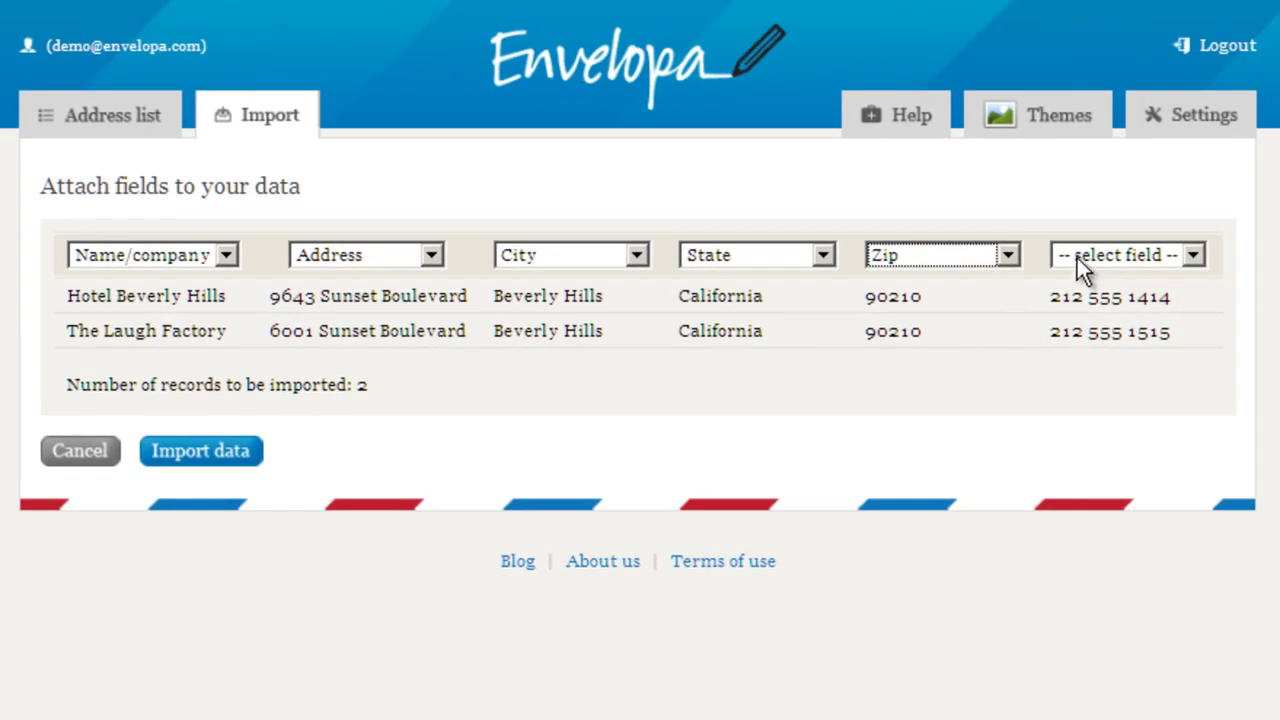
{"action": "left_click", "coordinate": [1096, 255]}
{"action": "left_click", "coordinate": [1096, 255]}
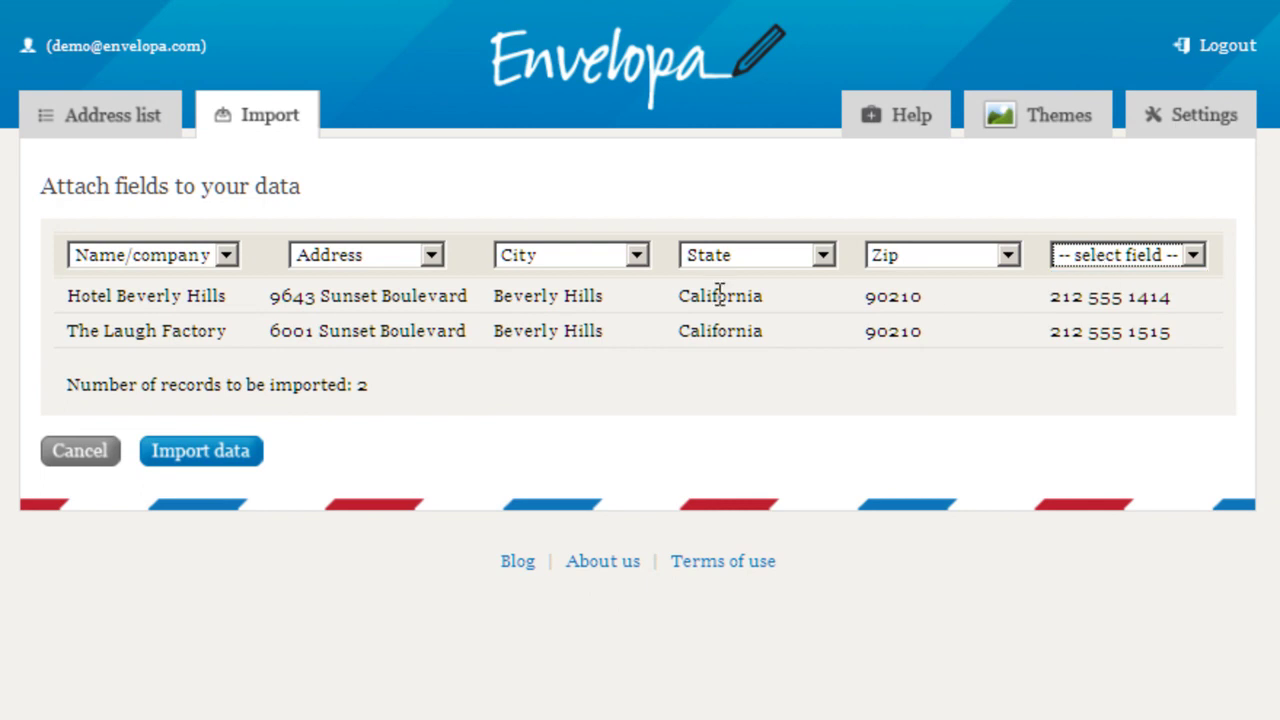
{"action": "left_click", "coordinate": [258, 453]}
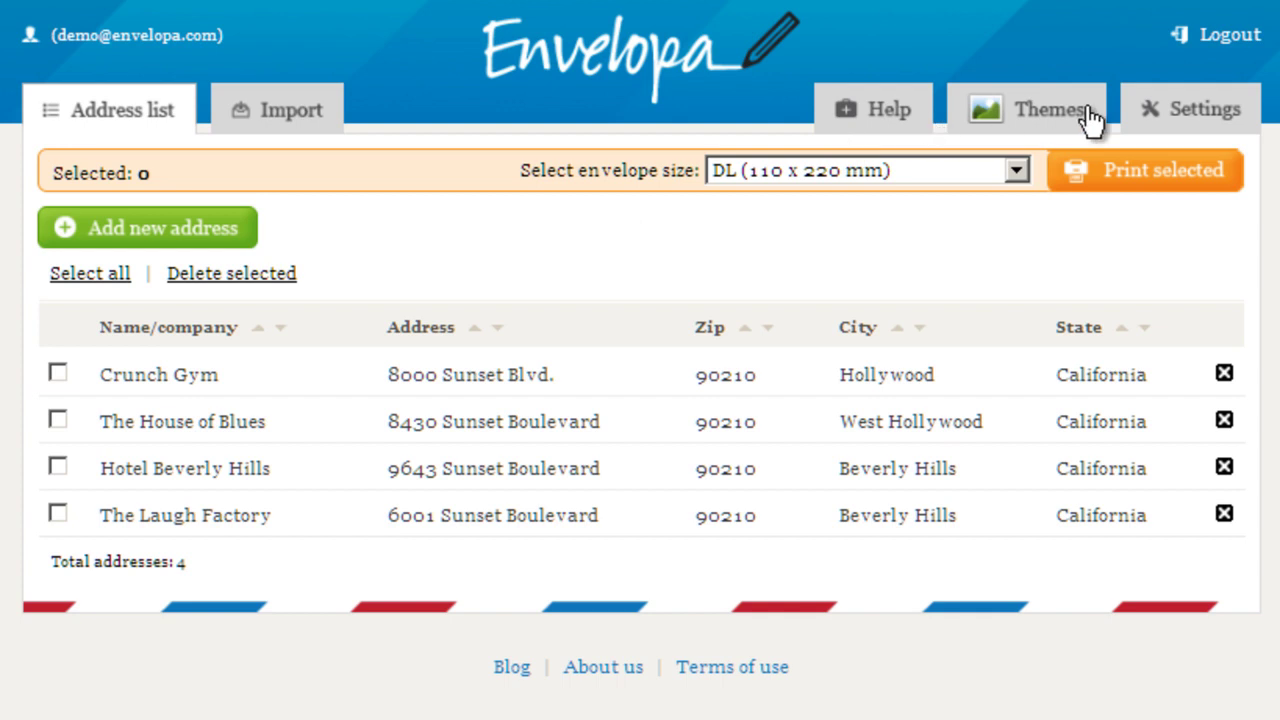
{"action": "left_click", "coordinate": [1027, 124]}
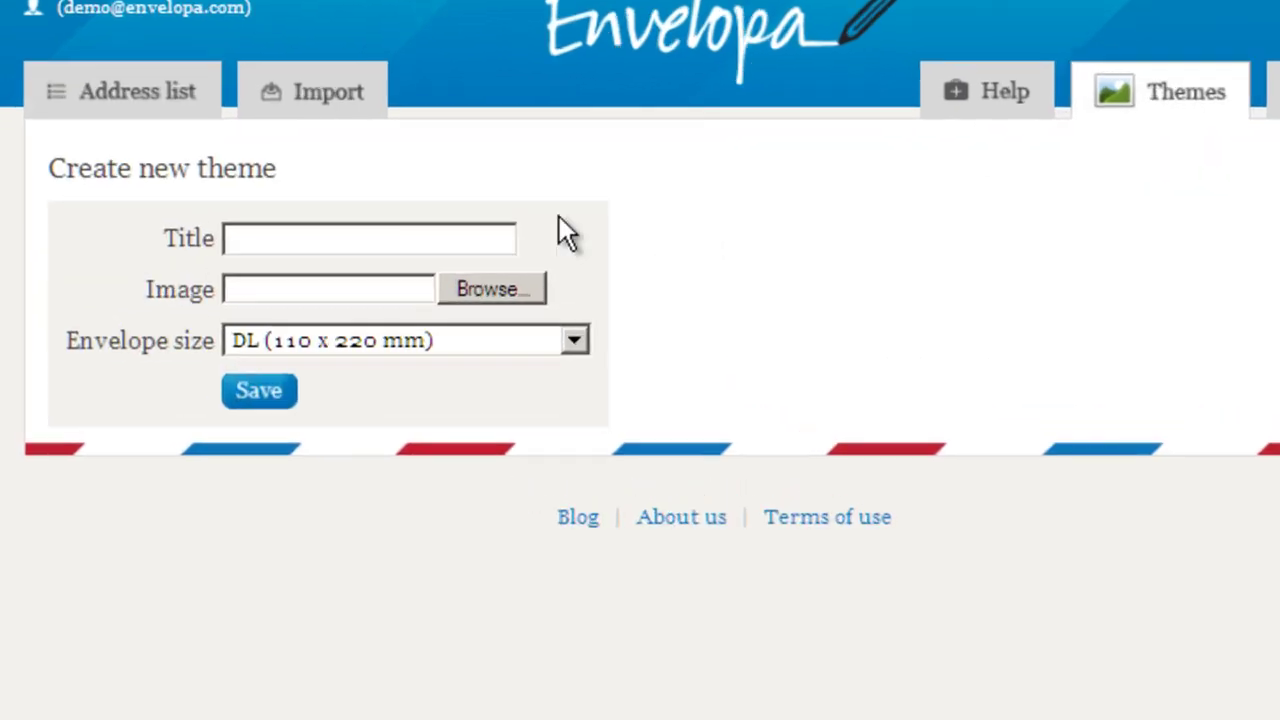
Step: Title the new theme 'Alpha'
{"action": "left_click", "coordinate": [320, 237]}
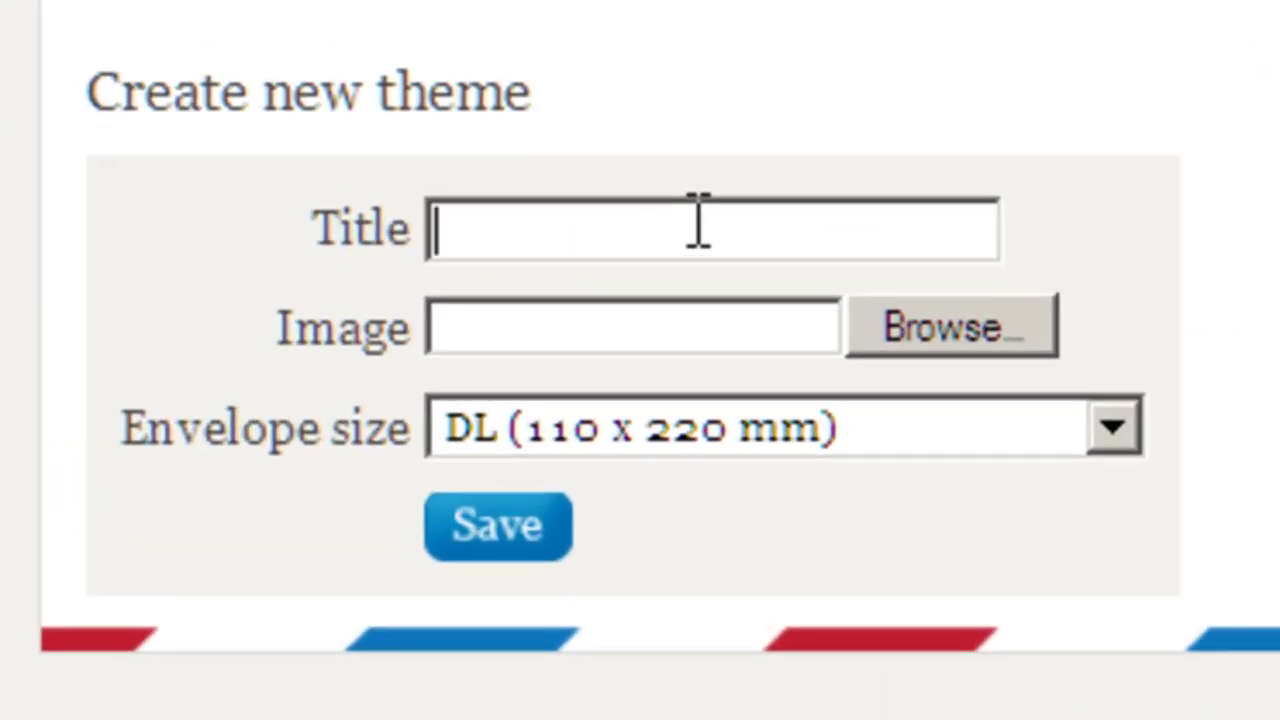
{"action": "type", "text": "A theme"}
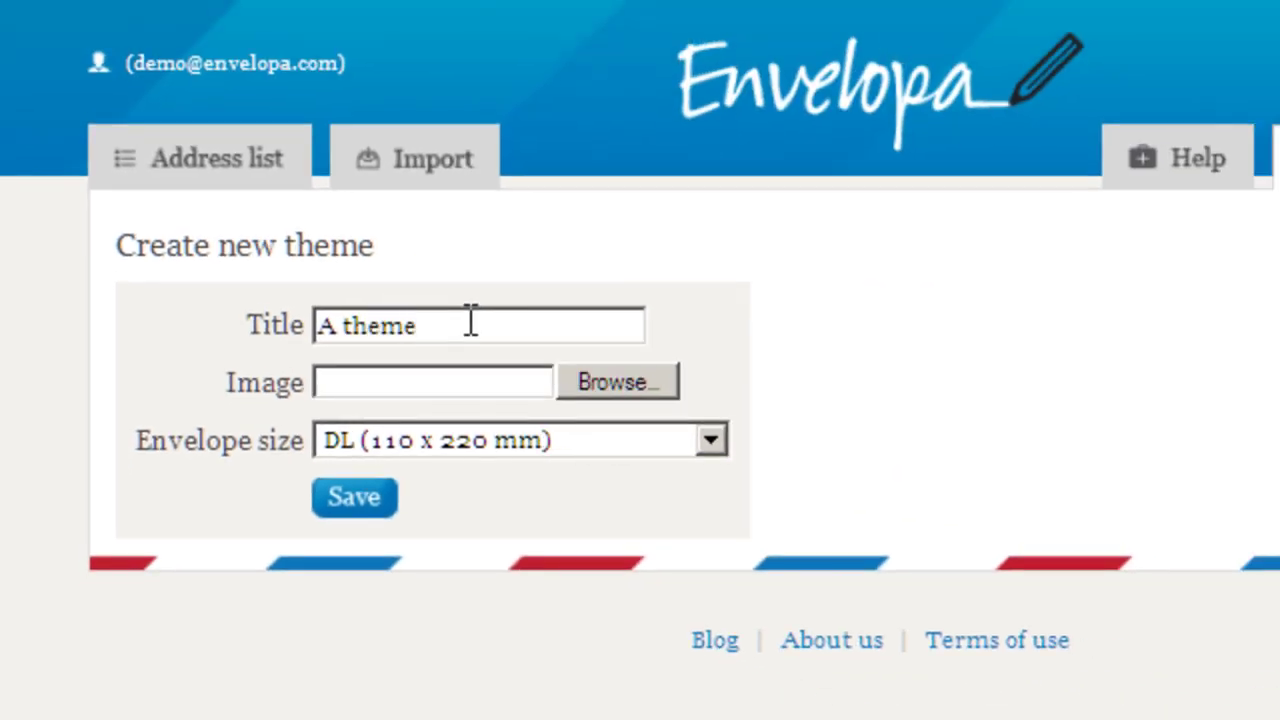
{"action": "key", "text": "ctrl+a"}
{"action": "type", "text": "Alphas"}
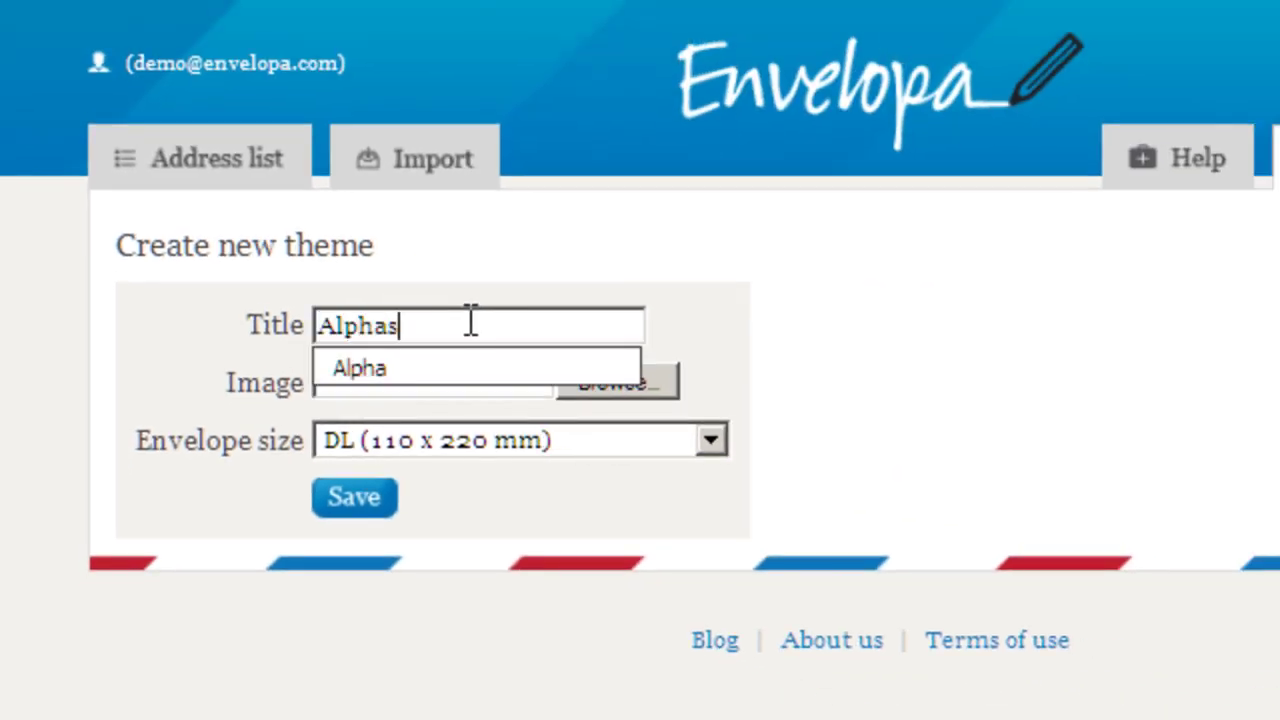
{"action": "key", "text": "BackSpace"}
Step: Use buckgs.jpg as the background and My Funky Size envelope, then save the theme
{"action": "left_click", "coordinate": [639, 390]}
{"action": "left_click", "coordinate": [158, 250]}
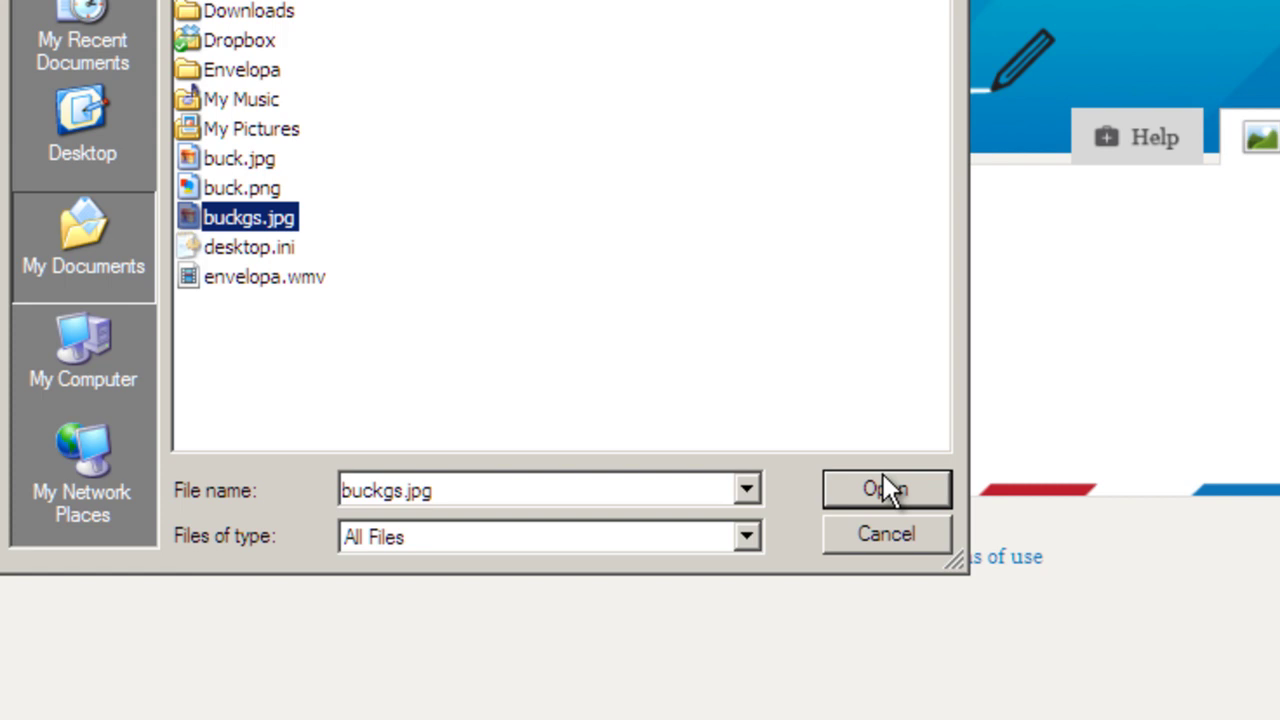
{"action": "left_click", "coordinate": [884, 489]}
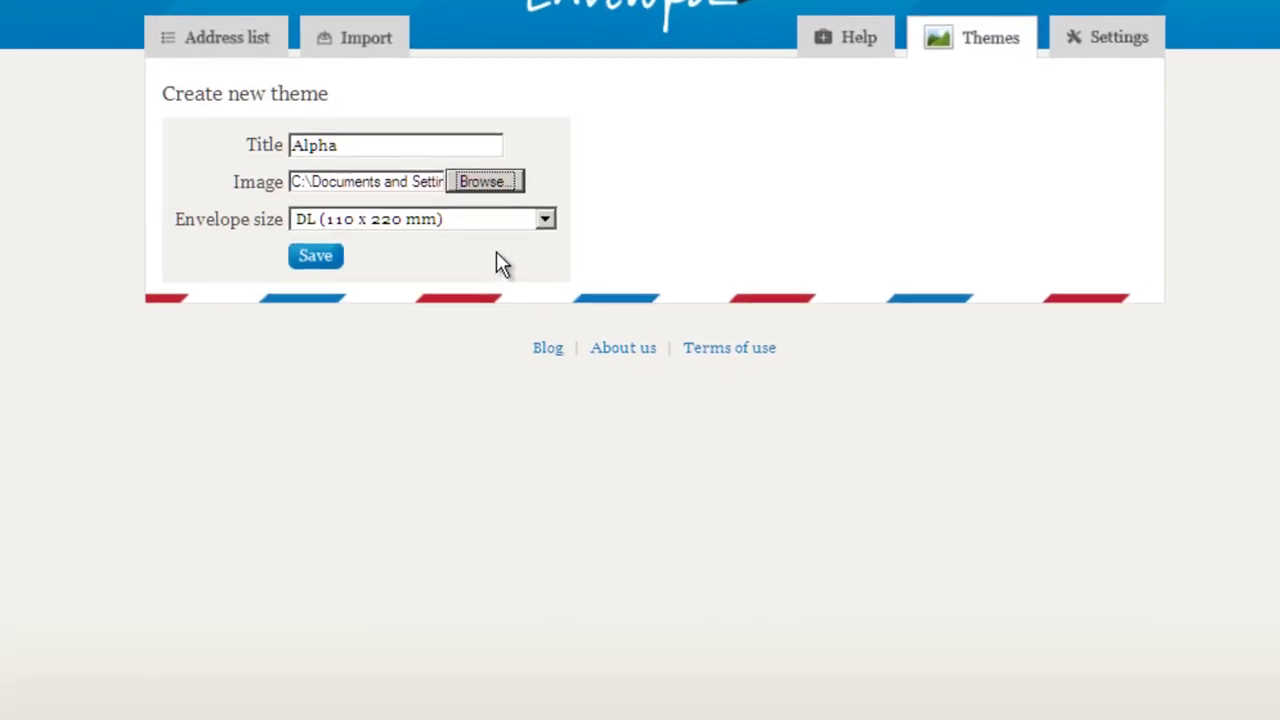
{"action": "left_click", "coordinate": [514, 220]}
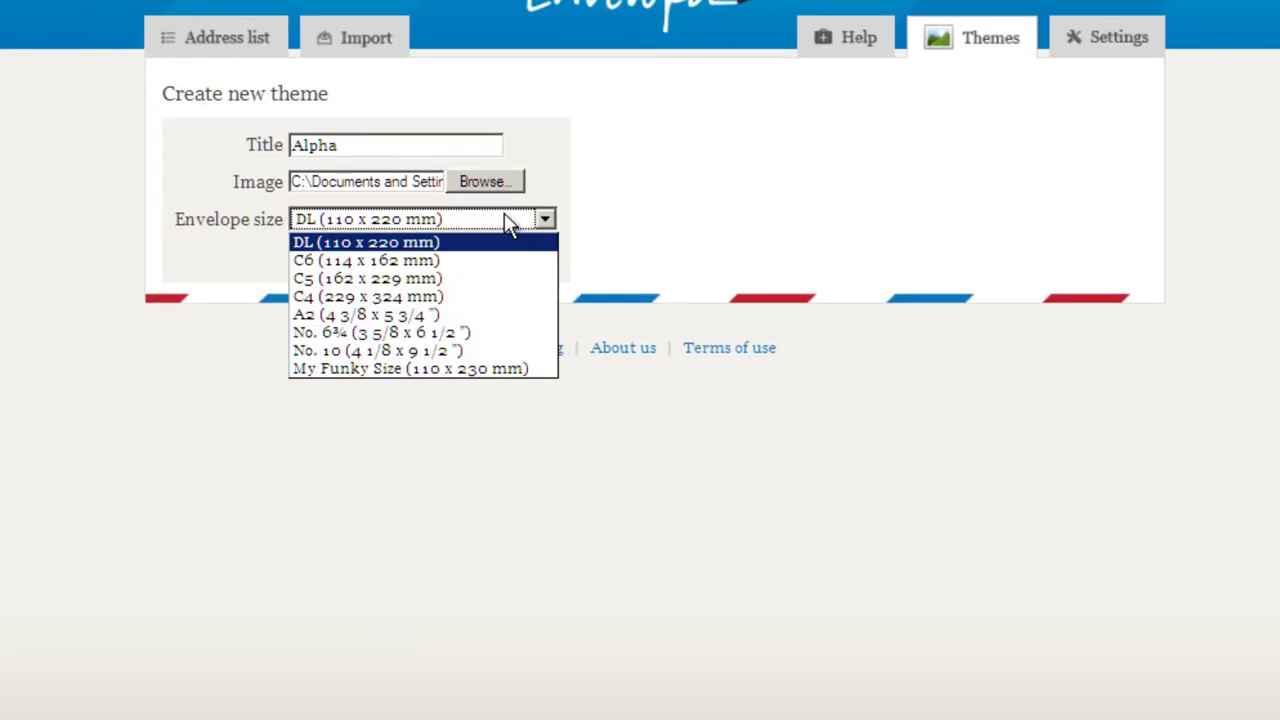
{"action": "left_click", "coordinate": [401, 368]}
{"action": "left_click", "coordinate": [317, 260]}
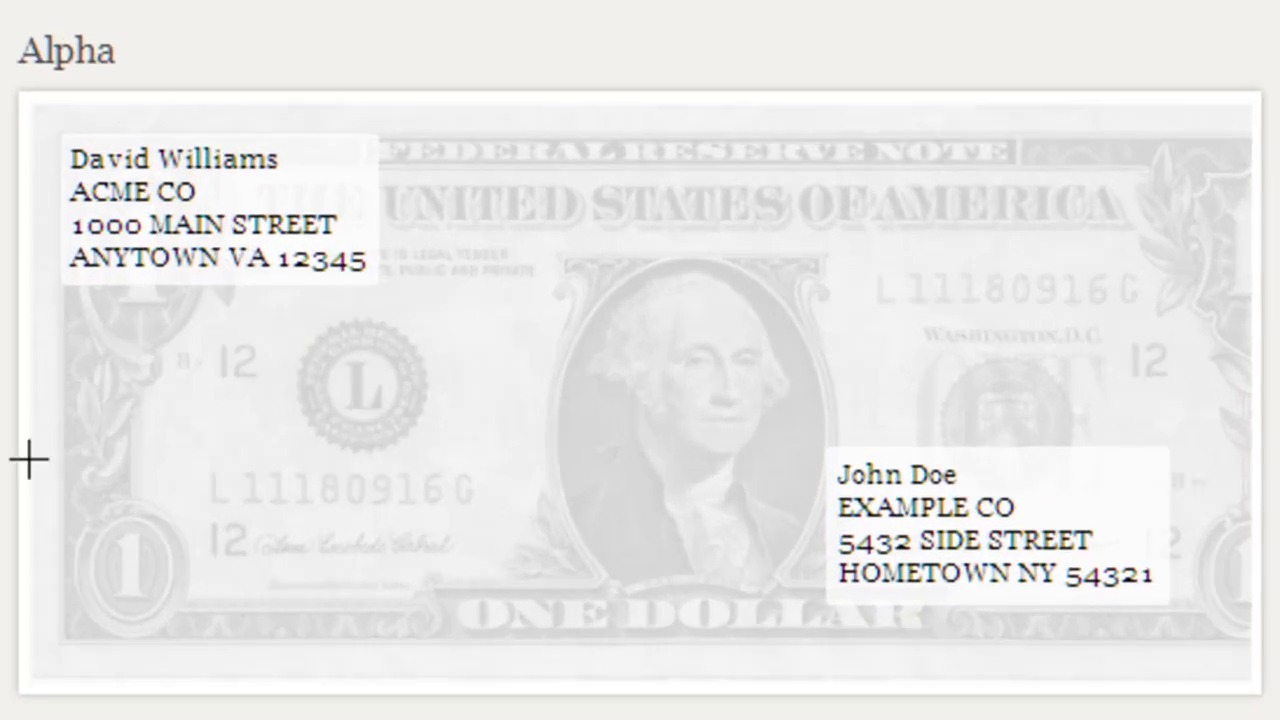
Step: Keep the recipient address at the right and drag sender transparency to its minimum
{"action": "left_click", "coordinate": [169, 643]}
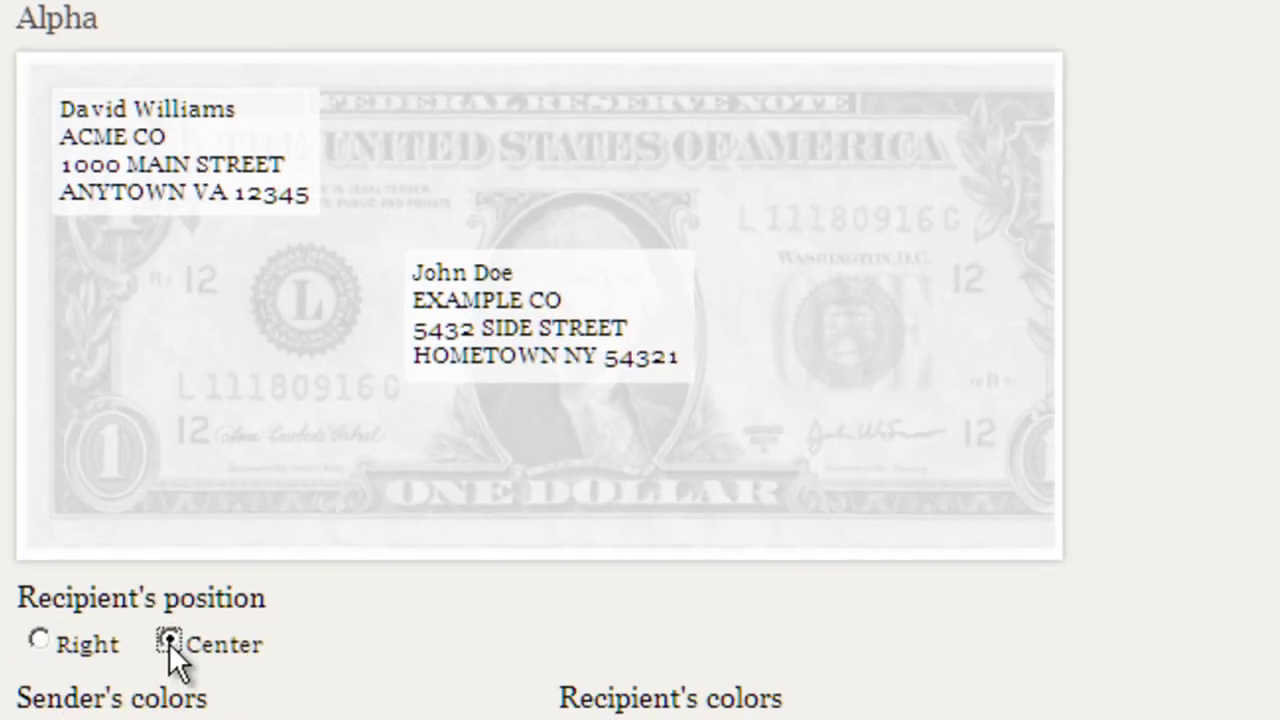
{"action": "left_click", "coordinate": [38, 640]}
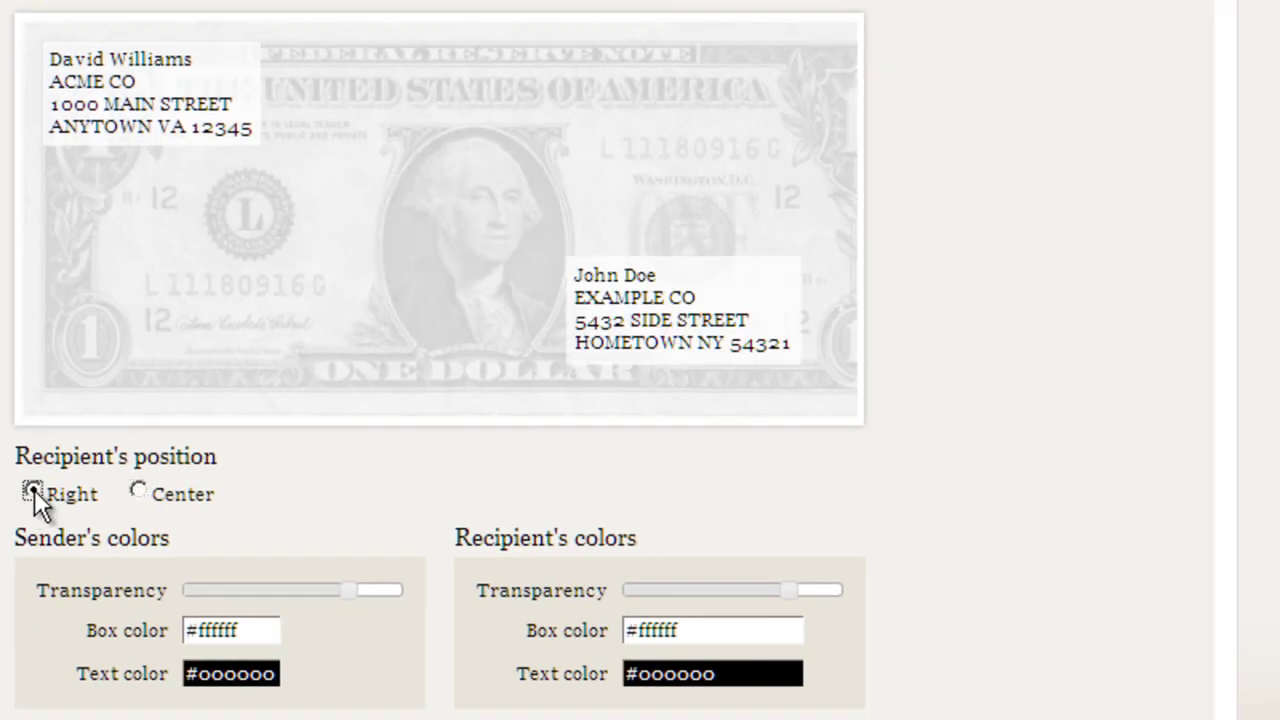
{"action": "scroll", "coordinate": [266, 474], "scroll_direction": "down", "scroll_amount": 2}
{"action": "left_click_drag", "start_coordinate": [345, 430], "coordinate": [186, 432]}
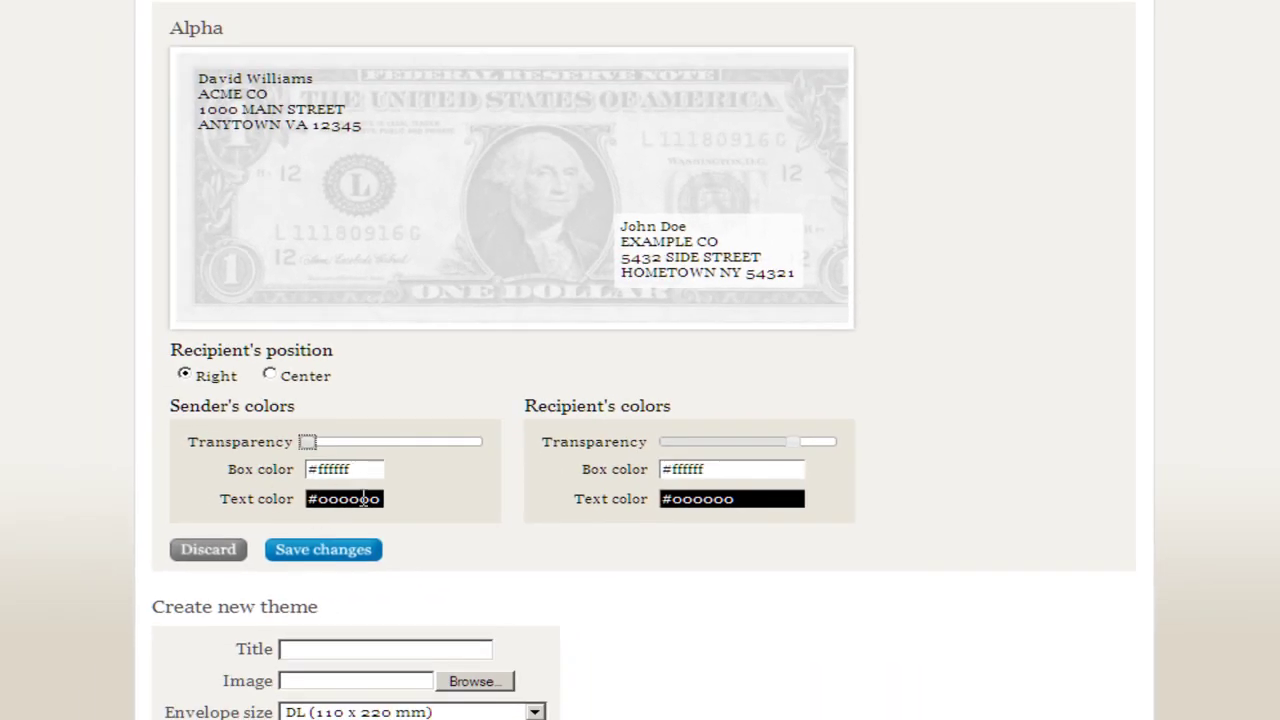
Step: Try red for the sender's text colour, then set it back to black
{"action": "left_click", "coordinate": [366, 500]}
{"action": "left_click_drag", "start_coordinate": [468, 497], "coordinate": [419, 494]}
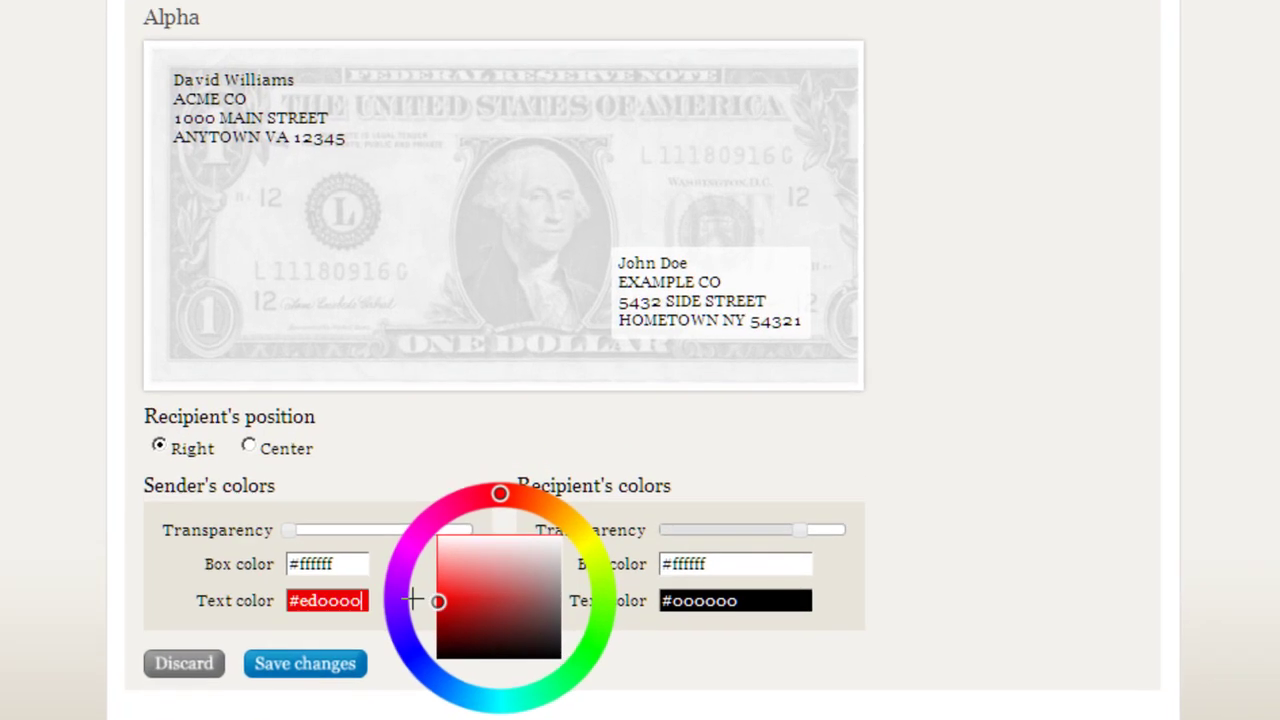
{"action": "mouse_move", "coordinate": [405, 597]}
{"action": "left_mouse_down"}
{"action": "mouse_move", "coordinate": [437, 597]}
{"action": "mouse_move", "coordinate": [600, 674]}
{"action": "mouse_move", "coordinate": [701, 644]}
{"action": "left_mouse_up"}
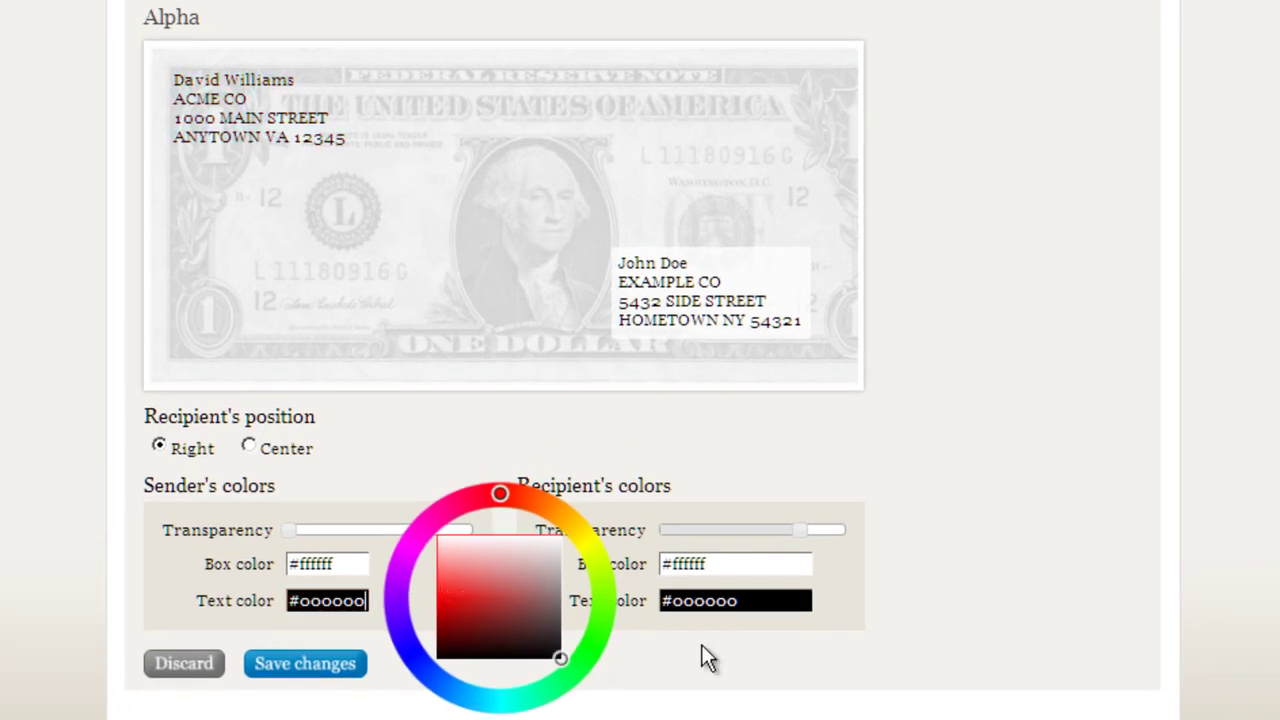
{"action": "left_click", "coordinate": [996, 616]}
Step: Make the recipient's address box fully opaque with light grey colour #f0f0f0
{"action": "left_click_drag", "start_coordinate": [802, 531], "coordinate": [901, 539]}
{"action": "left_click", "coordinate": [772, 563]}
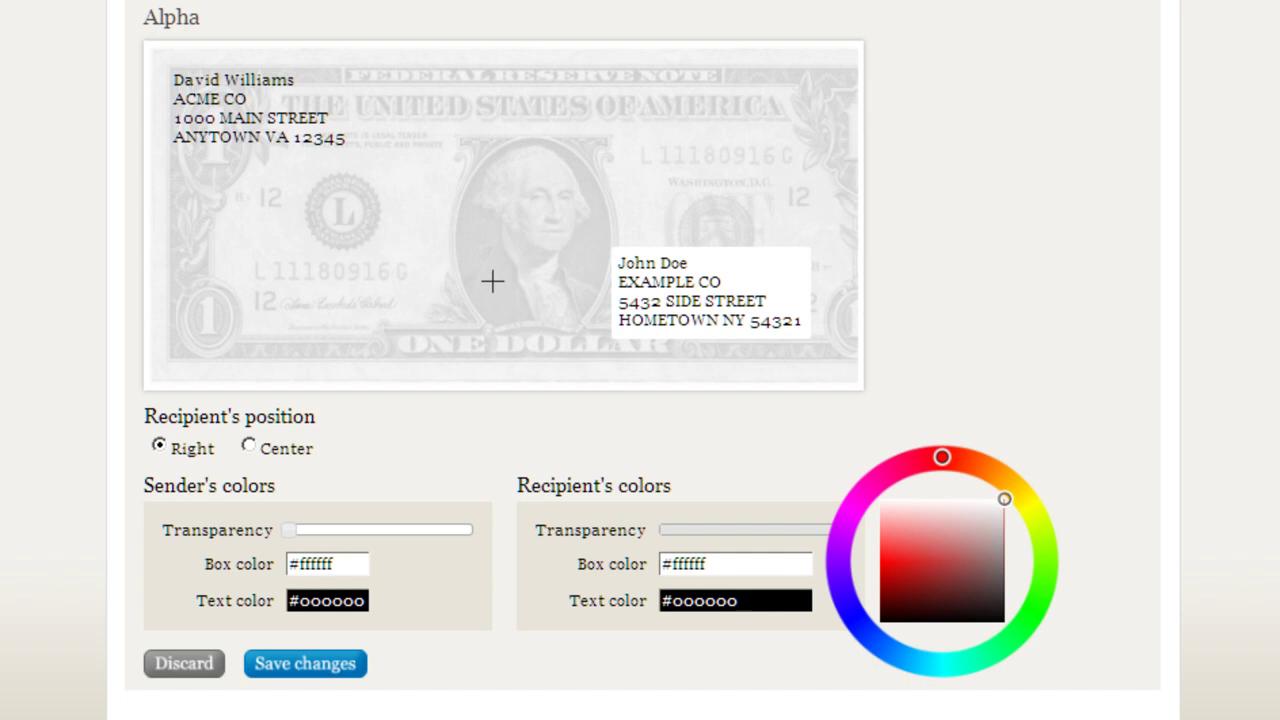
{"action": "left_click", "coordinate": [481, 217]}
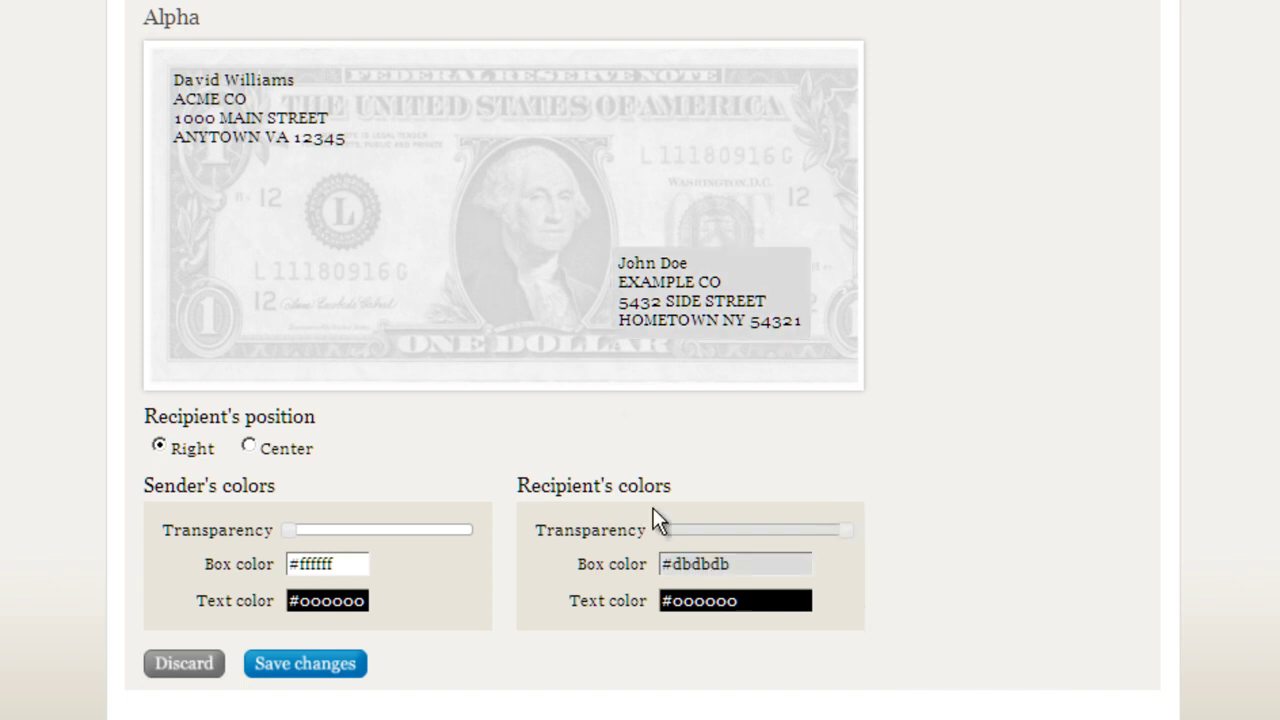
{"action": "left_click", "coordinate": [708, 564]}
{"action": "left_click", "coordinate": [628, 231]}
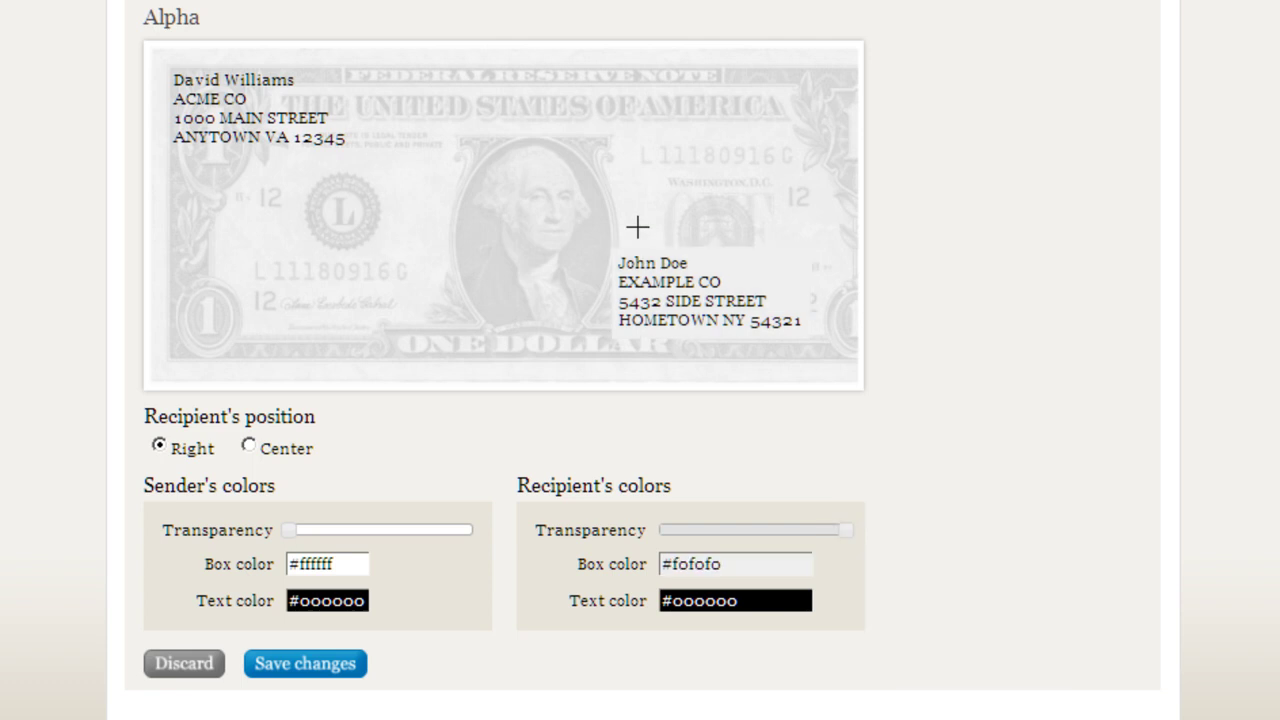
Step: Set the recipient's text colour to red #f01212 and save the Alpha theme changes
{"action": "left_click", "coordinate": [703, 598]}
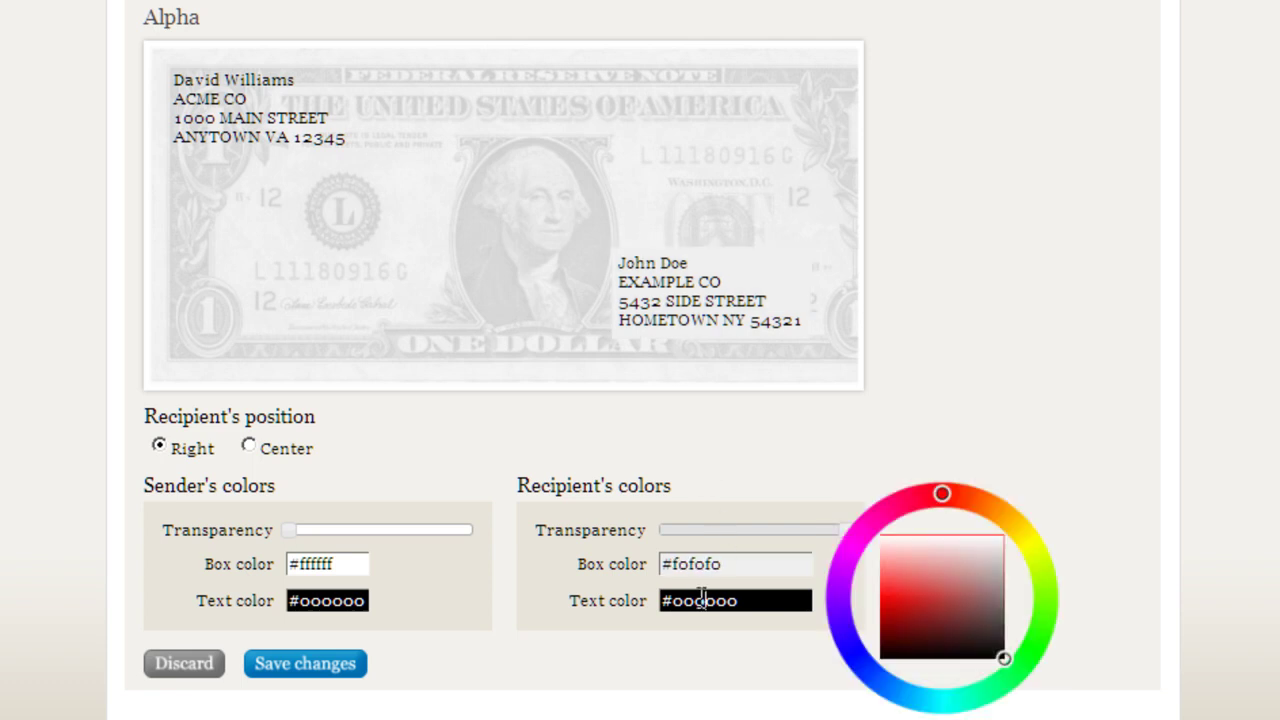
{"action": "left_click", "coordinate": [895, 597]}
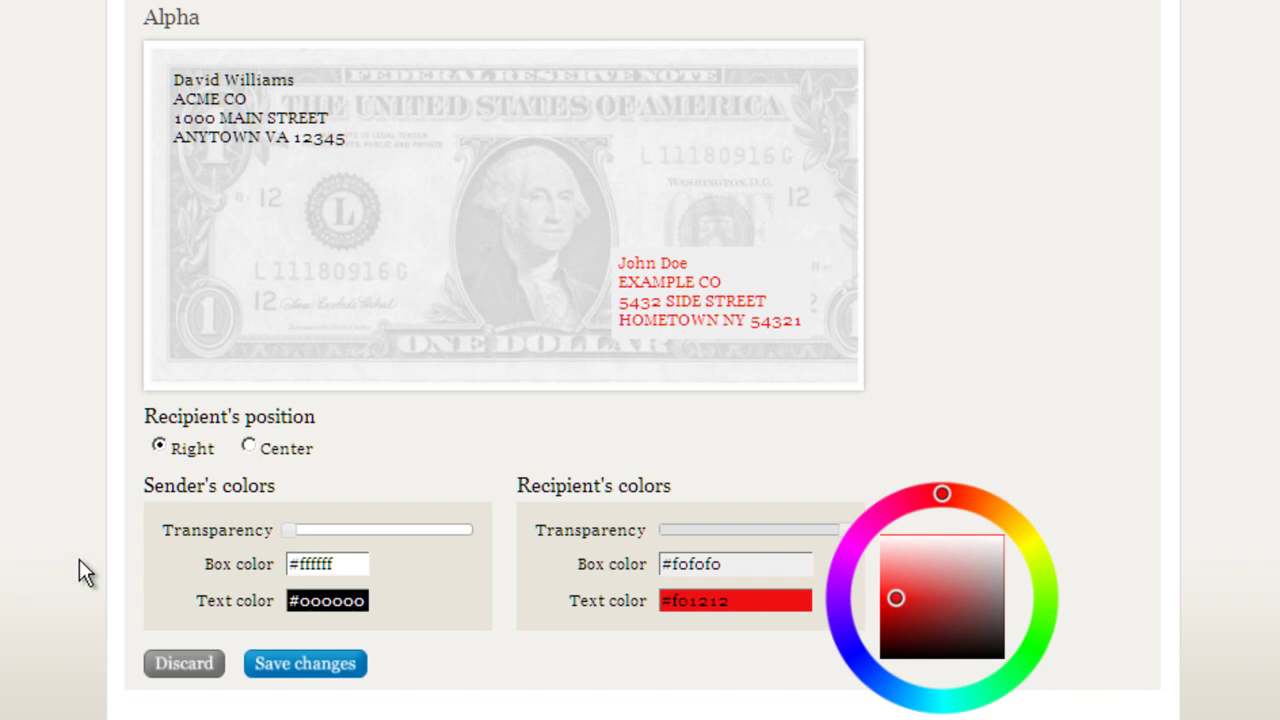
{"action": "scroll", "coordinate": [79, 558], "scroll_direction": "down", "scroll_amount": 1}
{"action": "scroll", "coordinate": [79, 558], "scroll_direction": "up", "scroll_amount": 3}
{"action": "scroll", "coordinate": [79, 558], "scroll_direction": "down", "scroll_amount": 2}
{"action": "left_click", "coordinate": [306, 664]}
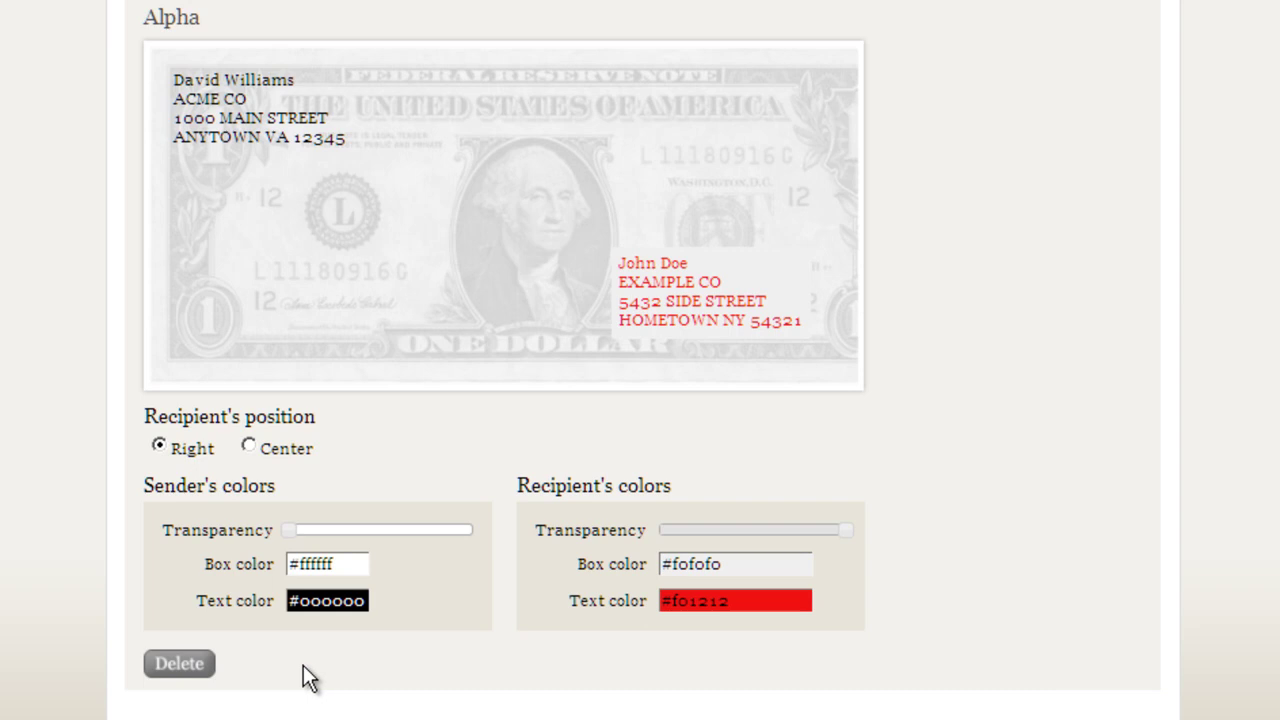
{"action": "scroll", "coordinate": [956, 598], "scroll_direction": "down", "scroll_amount": 1}
{"action": "scroll", "coordinate": [956, 610], "scroll_direction": "up", "scroll_amount": 3}
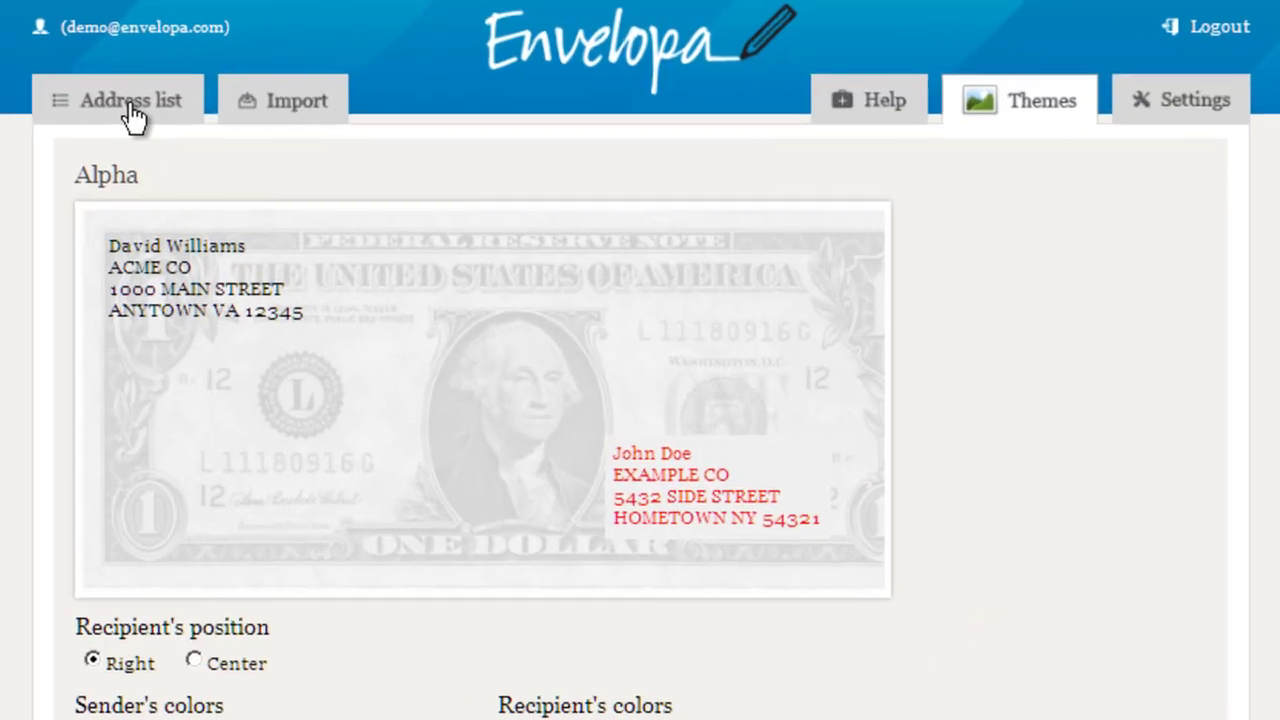
Step: In the address list, tick Crunch Gym, Hotel Beverly Hills and The Laugh Factory
{"action": "left_click", "coordinate": [186, 100]}
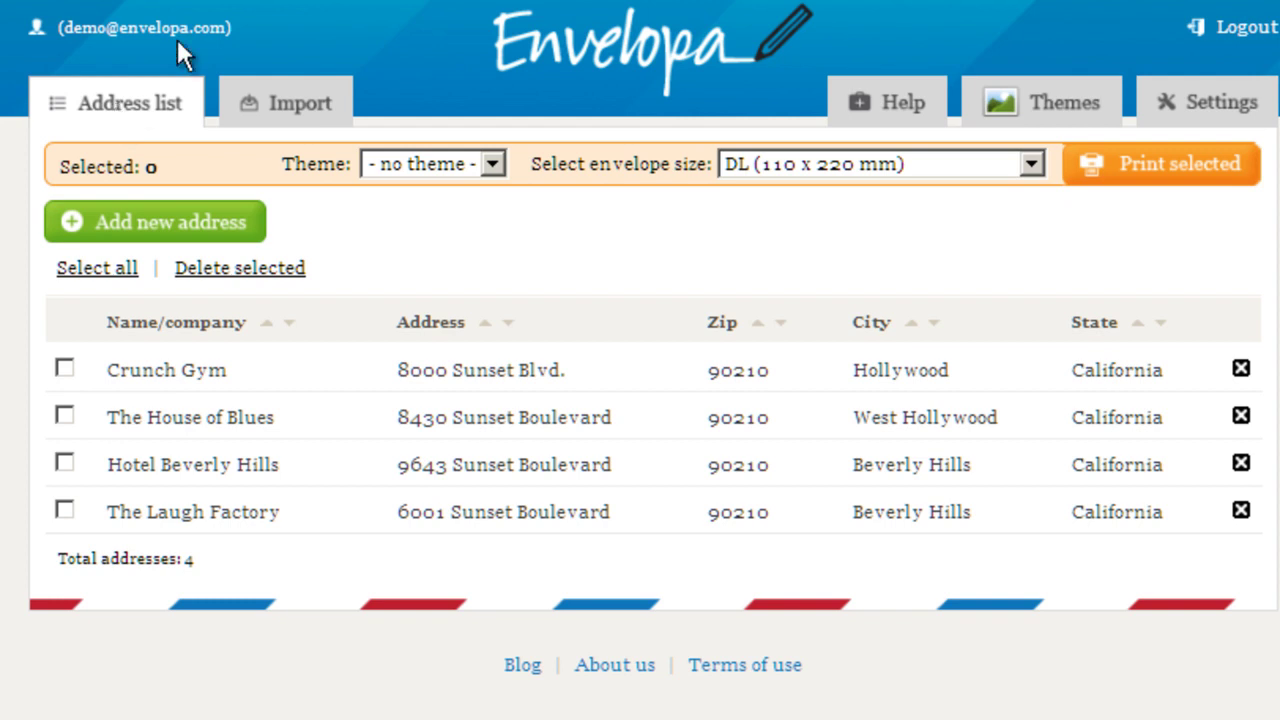
{"action": "left_click", "coordinate": [64, 370]}
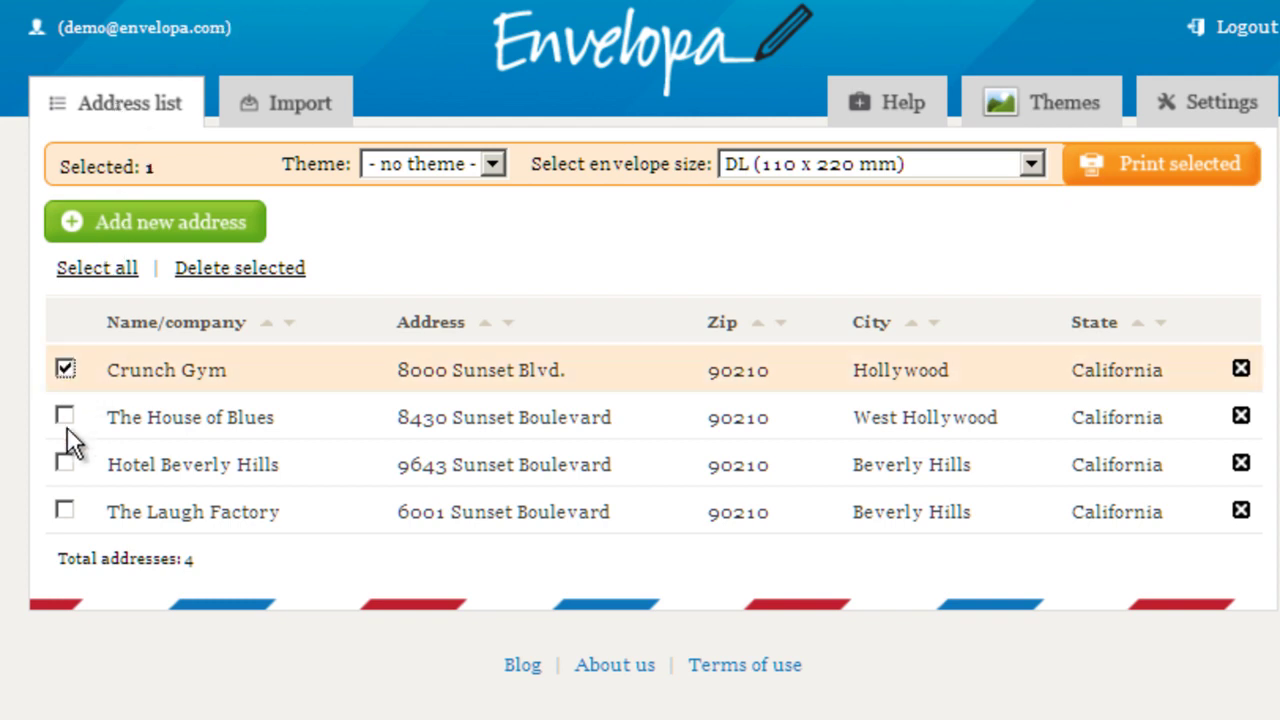
{"action": "left_click", "coordinate": [65, 462]}
{"action": "left_click", "coordinate": [64, 511]}
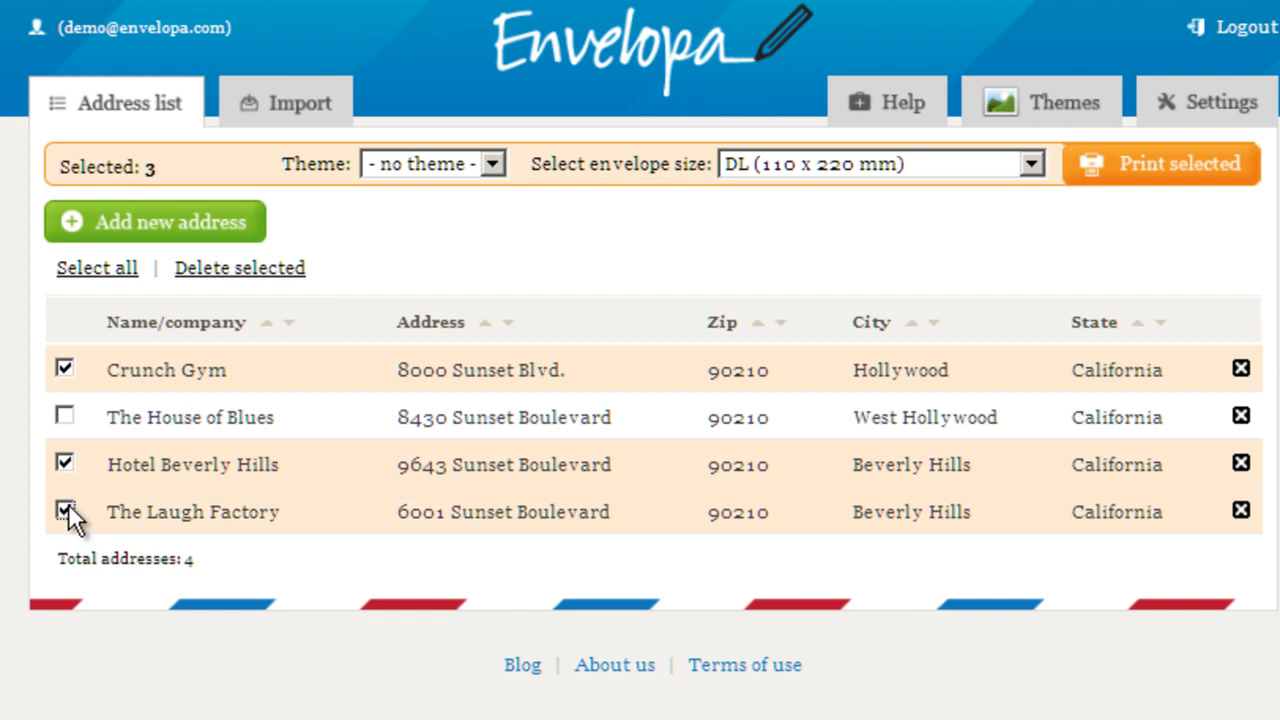
Step: Apply the Alpha theme to the selected addresses, keeping My Funky Size as envelope size
{"action": "left_click", "coordinate": [427, 162]}
{"action": "left_click", "coordinate": [437, 216]}
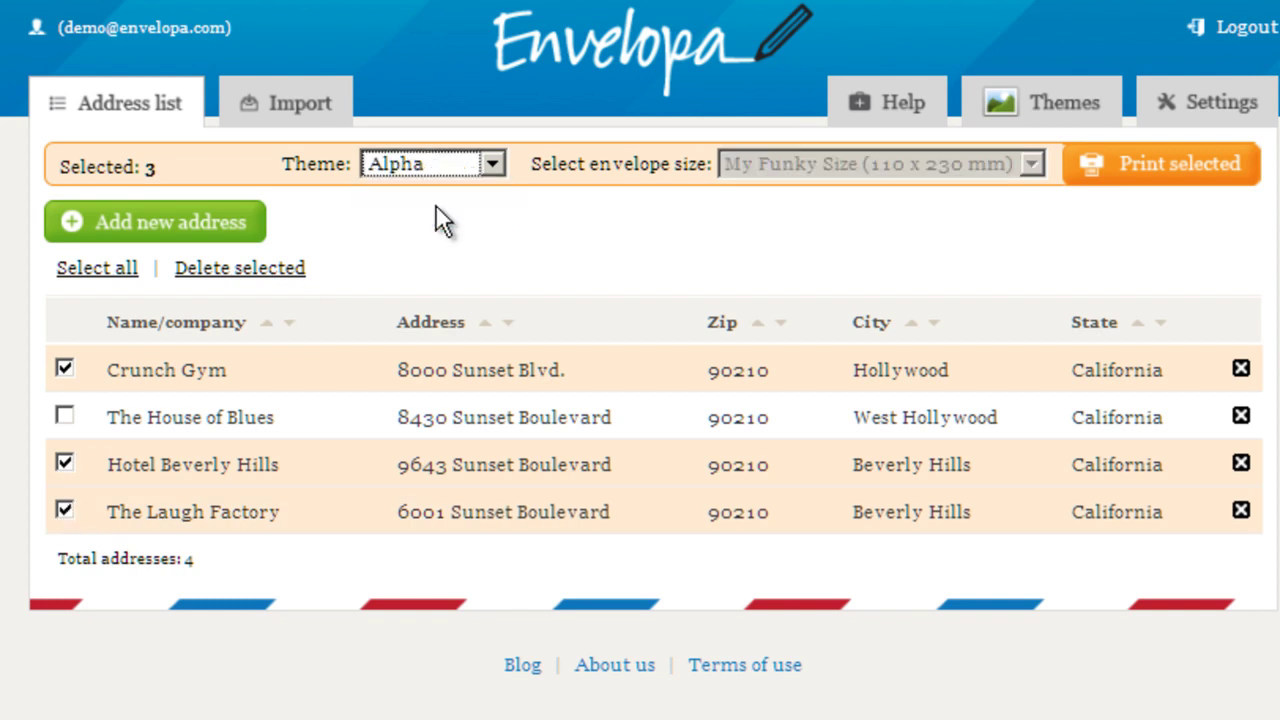
{"action": "left_click", "coordinate": [440, 160]}
{"action": "left_click", "coordinate": [434, 190]}
{"action": "left_click", "coordinate": [820, 149]}
{"action": "left_click", "coordinate": [820, 149]}
{"action": "left_click", "coordinate": [475, 168]}
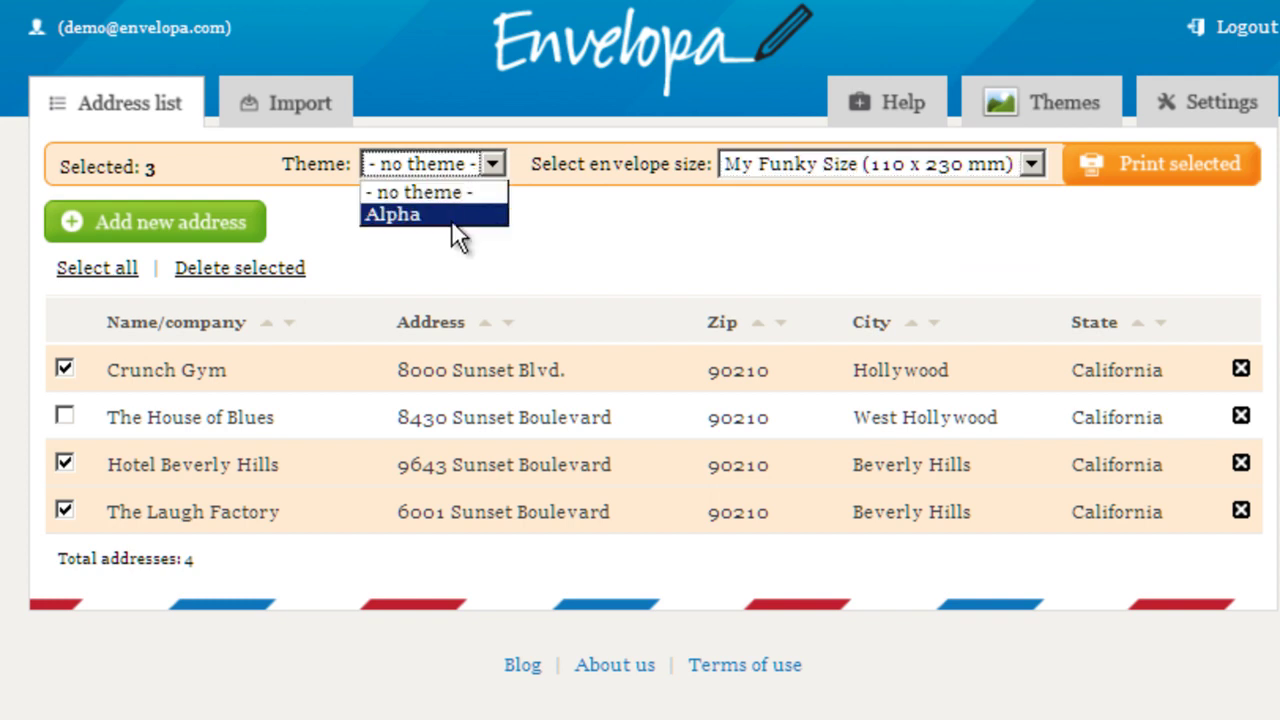
{"action": "left_click", "coordinate": [451, 212]}
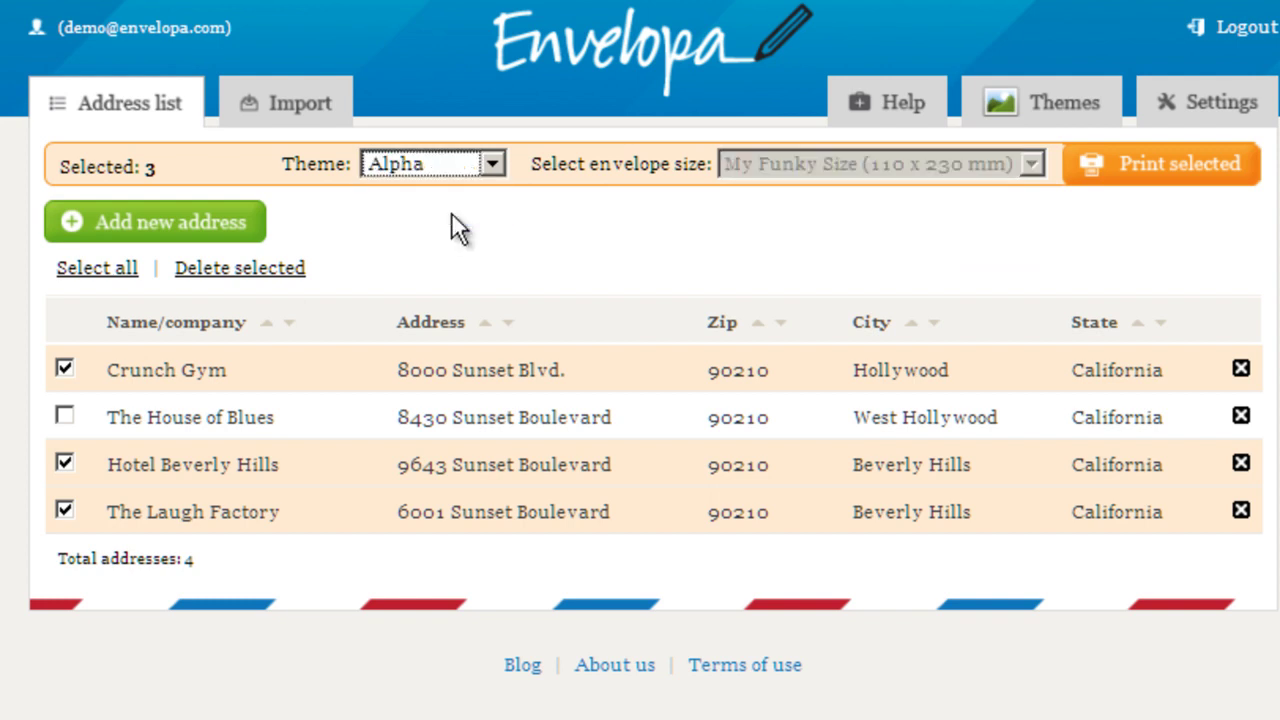
Step: Print the three selected addresses and preview the red-addressed Alpha envelopes for Hotel Beverly Hills and The Laugh Factory
{"action": "left_click", "coordinate": [1175, 178]}
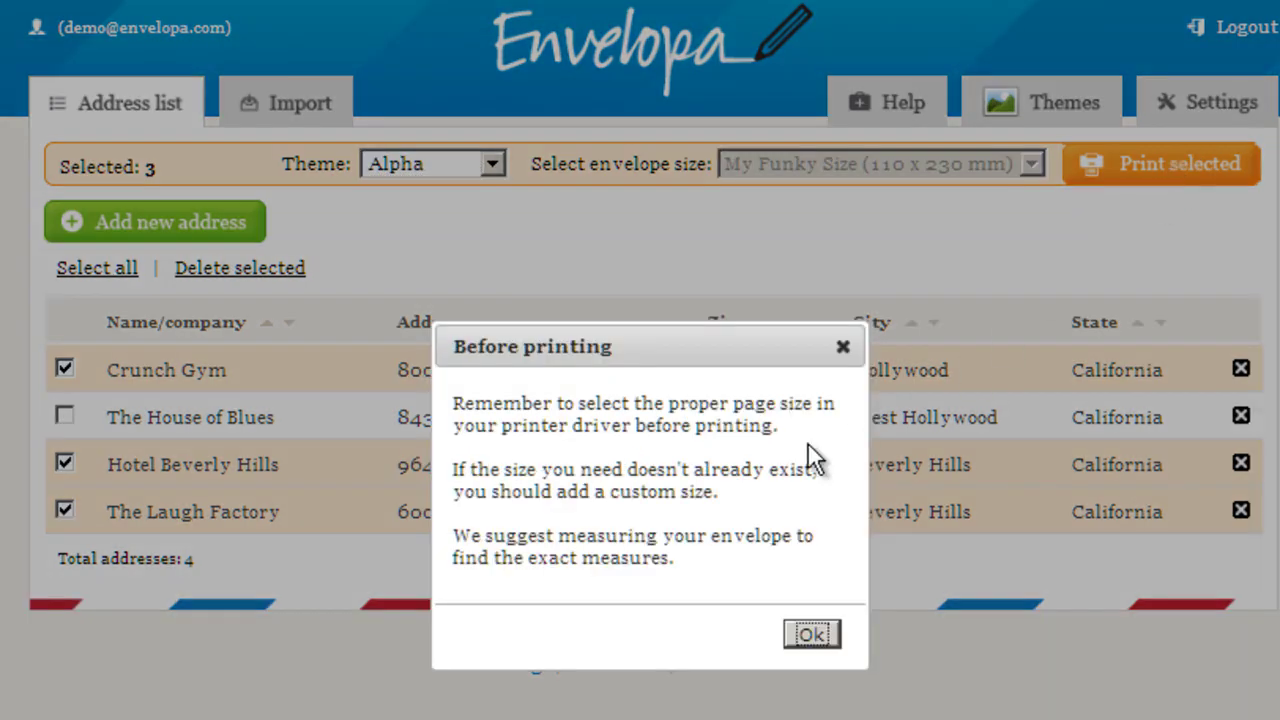
{"action": "left_click", "coordinate": [812, 636]}
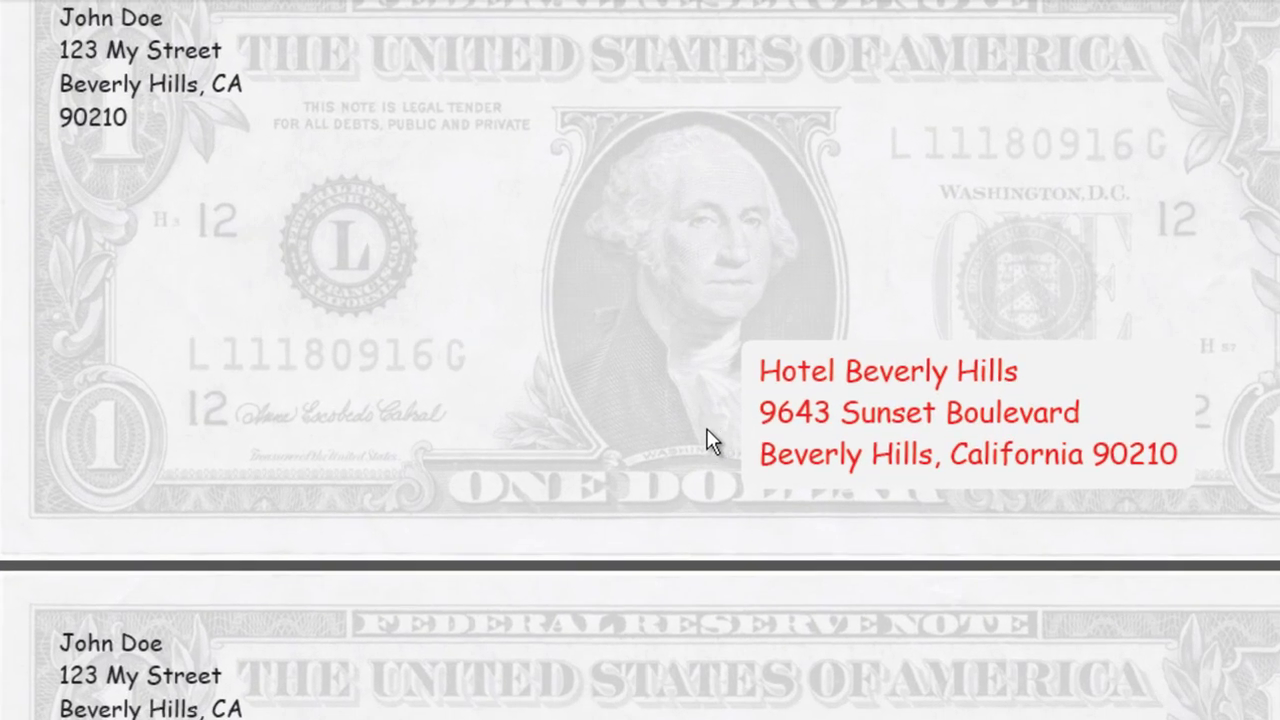
{"action": "scroll", "coordinate": [700, 433], "scroll_direction": "down", "scroll_amount": 3}
{"action": "scroll", "coordinate": [710, 441], "scroll_direction": "down", "scroll_amount": 1}
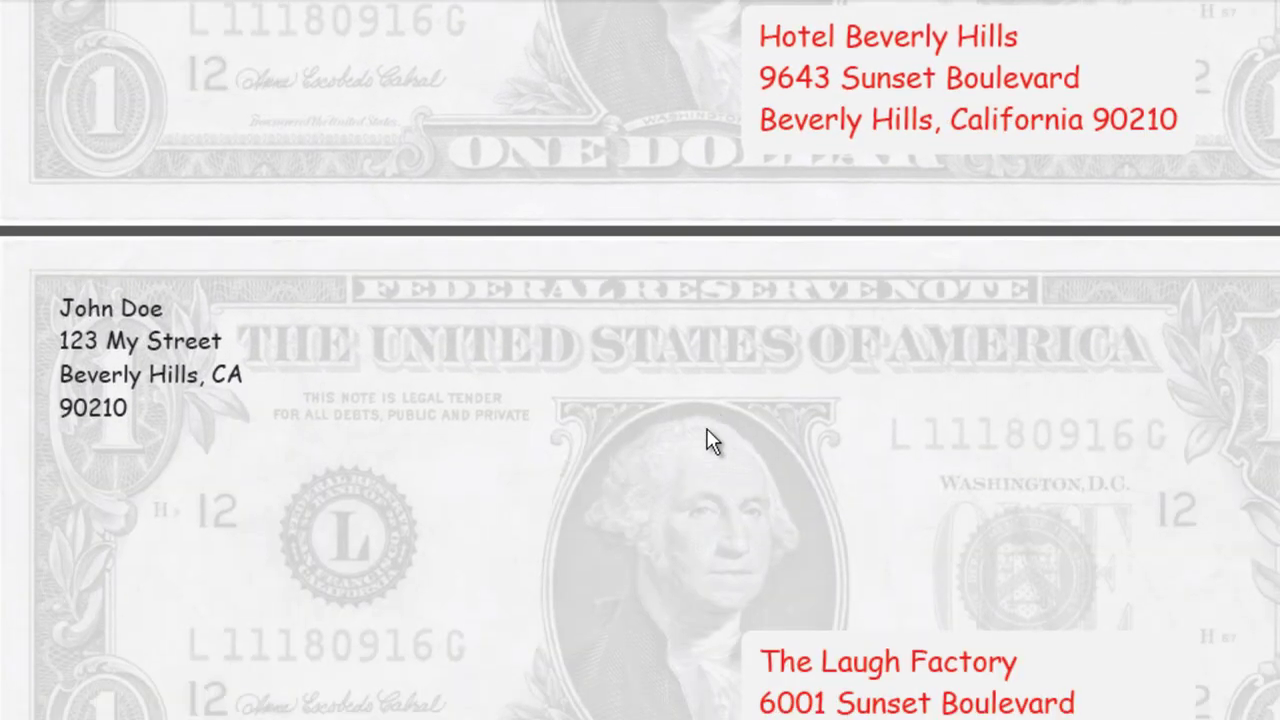